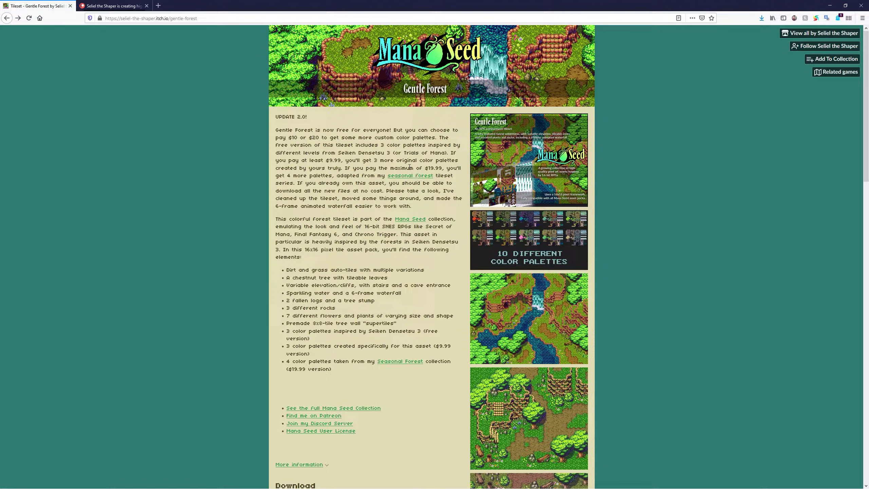
- View the Mana Seed artist's Patreon page, and leave the browser
click(116, 6)
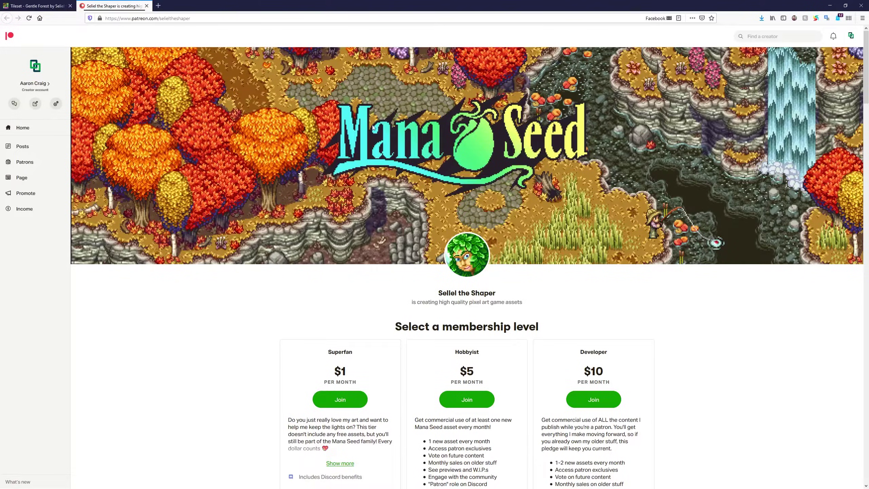
click(830, 4)
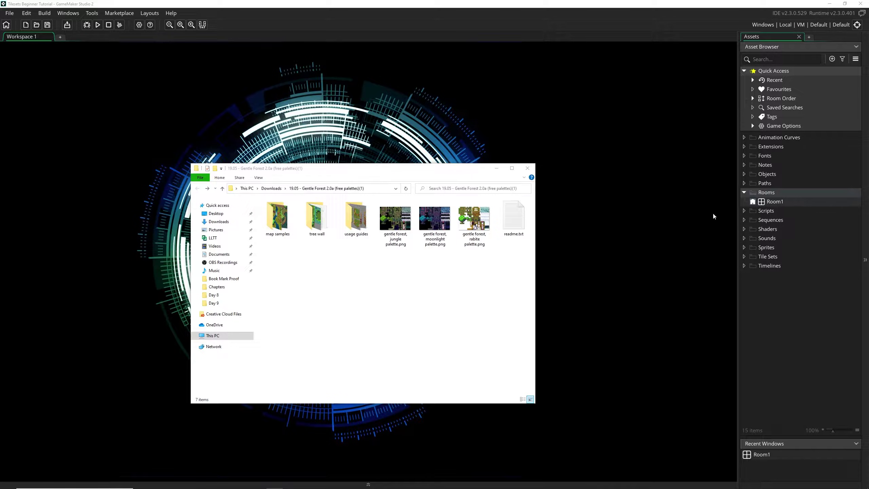
- Switch to GameMaker Studio 2, import the Gentle Forest jungle palette PNG into the Tile Sets group, and name the sprite sprGentleForest
click(396, 223)
click(782, 256)
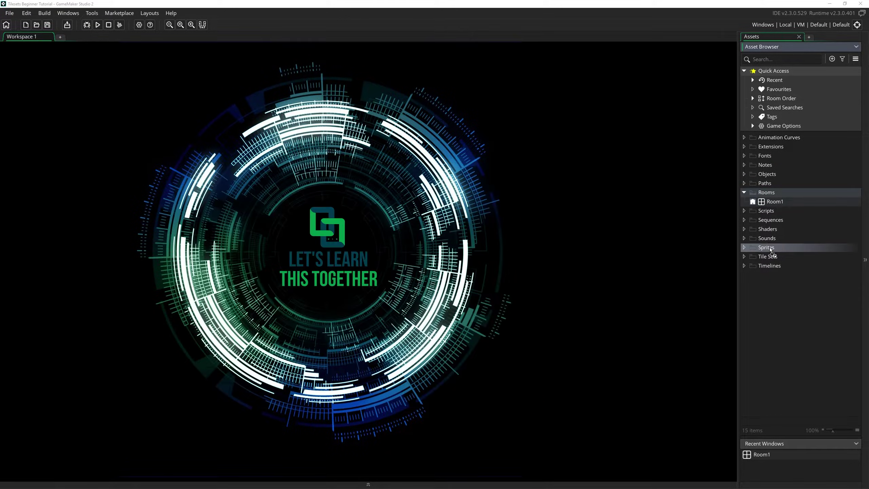
drag(772, 256, 772, 256)
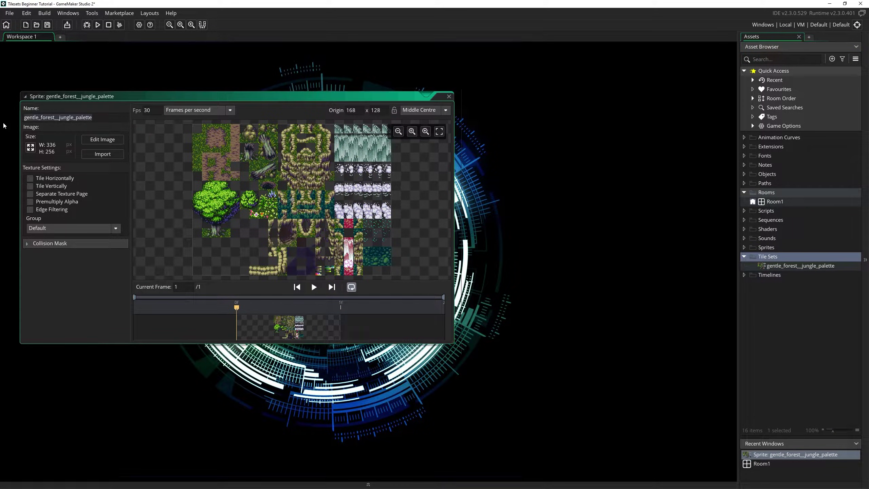
text(sprGentleForest)
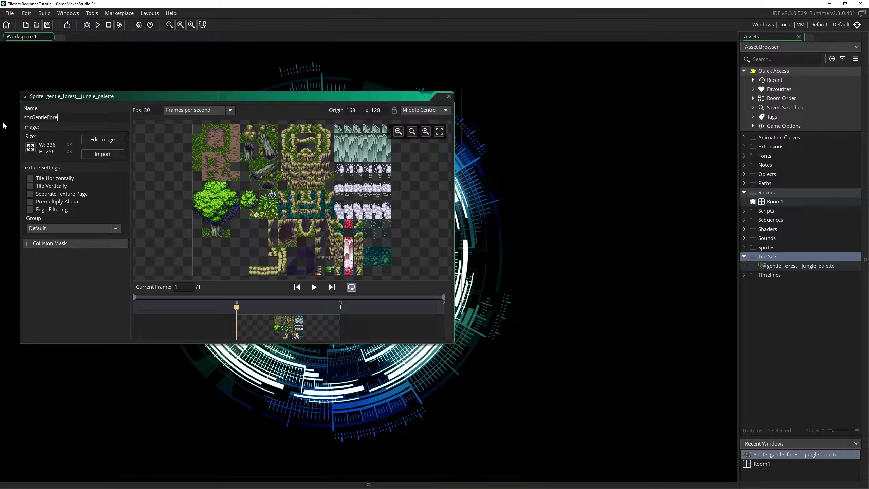
- Create a new tile set in the Tile Sets group and name it tsGentleForest
right_click(765, 258)
mouse_move(769, 260)
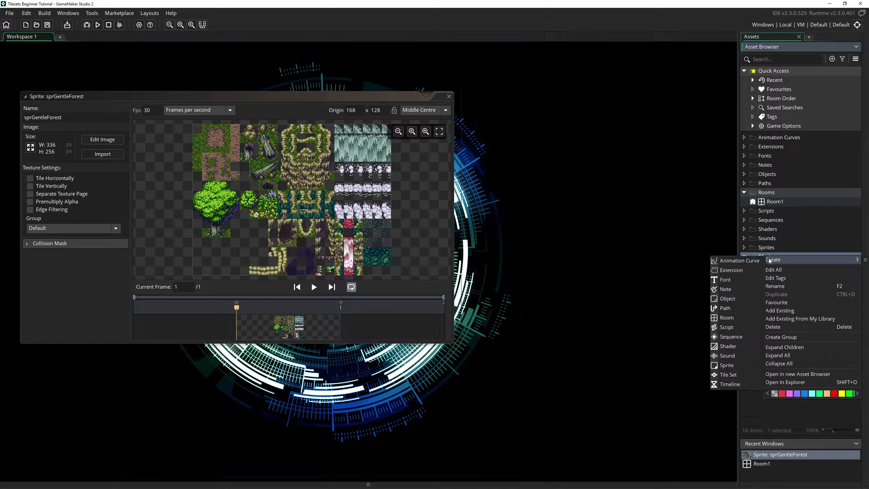
click(732, 375)
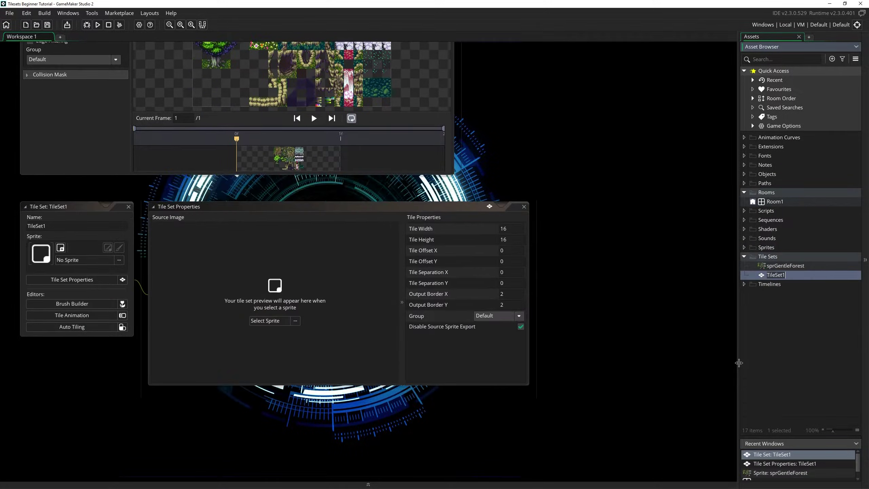
text(ts)
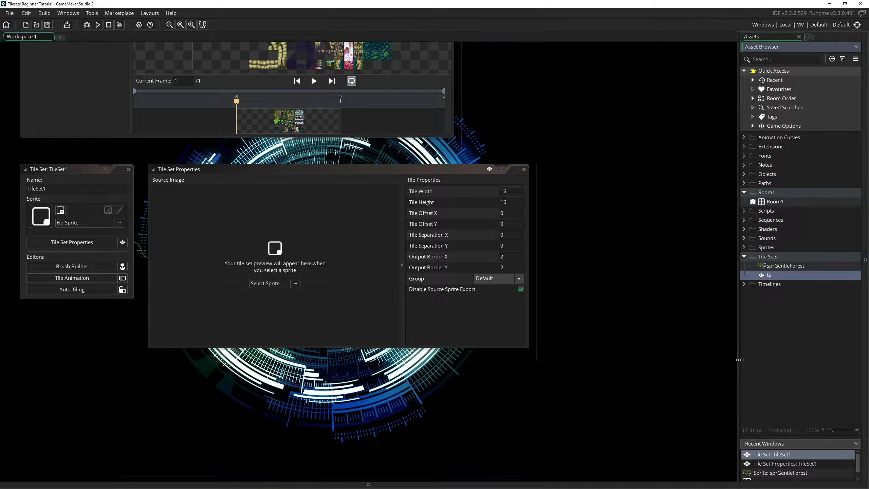
text(GentleForest)
key(Return)
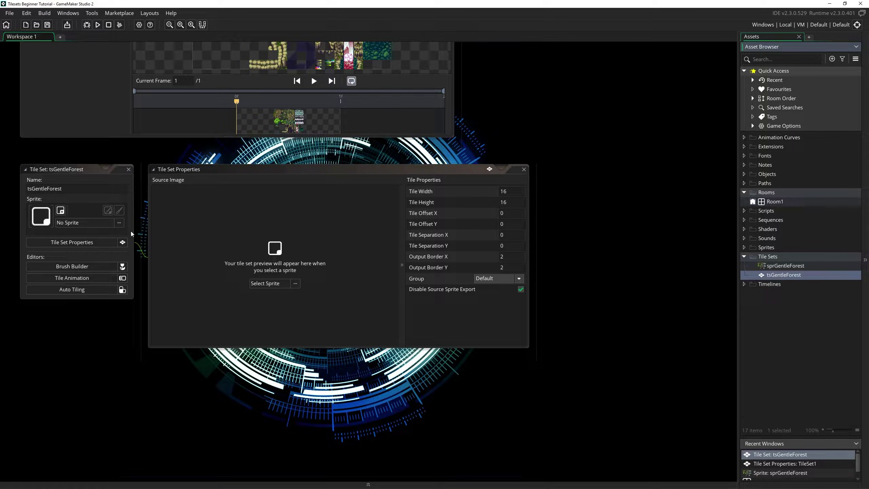
- Assign sprGentleForest as the tile set's sprite and enlarge the Tile Set Properties window with the source image fitted
click(781, 268)
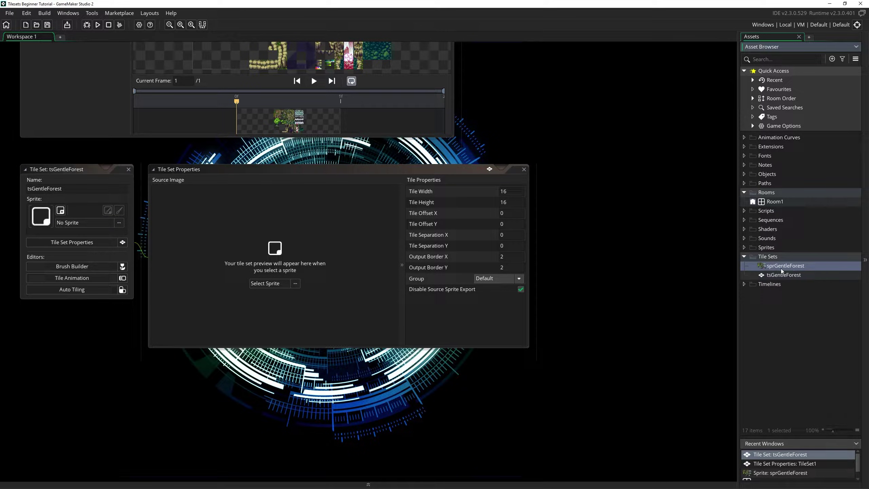
drag(782, 270, 78, 221)
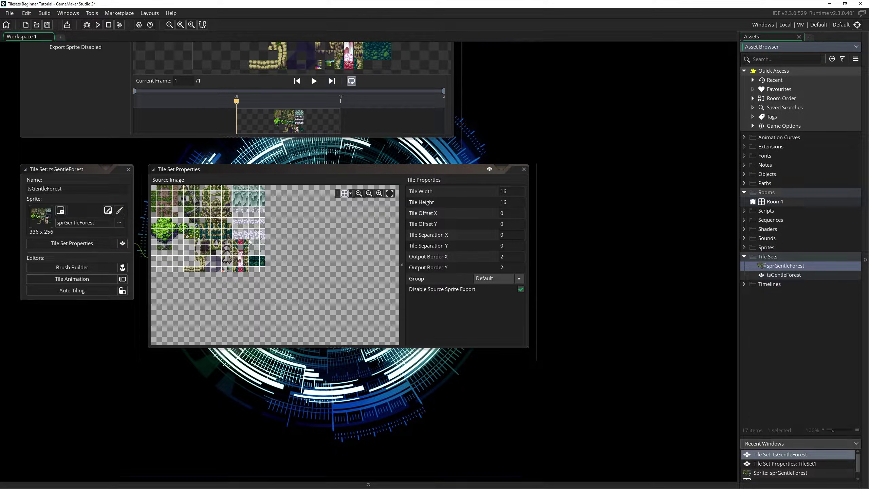
scroll(215, 231, up, 1)
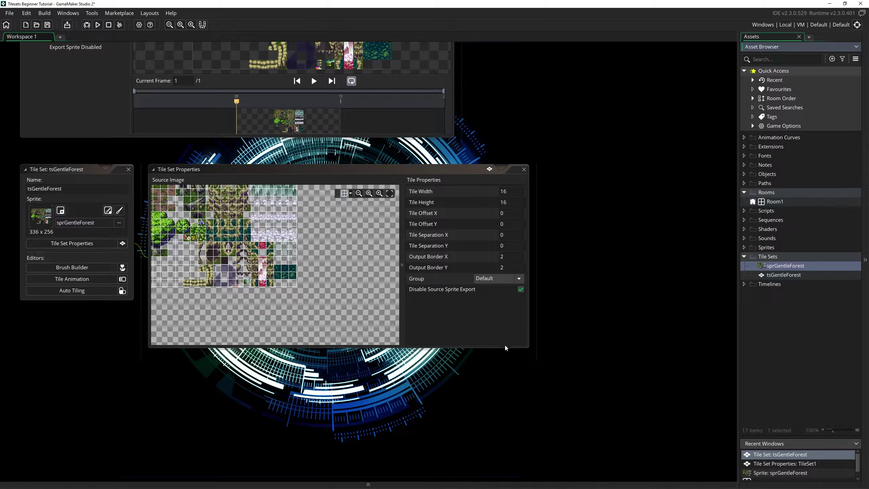
drag(527, 348, 687, 425)
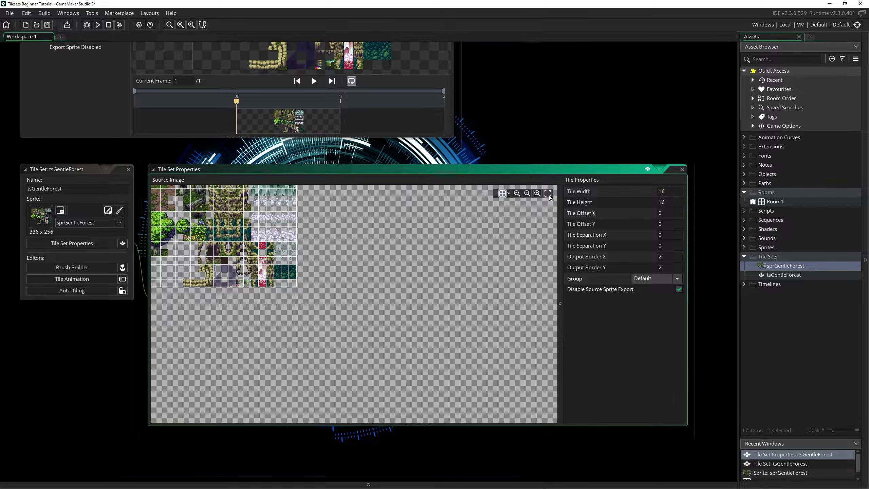
click(548, 194)
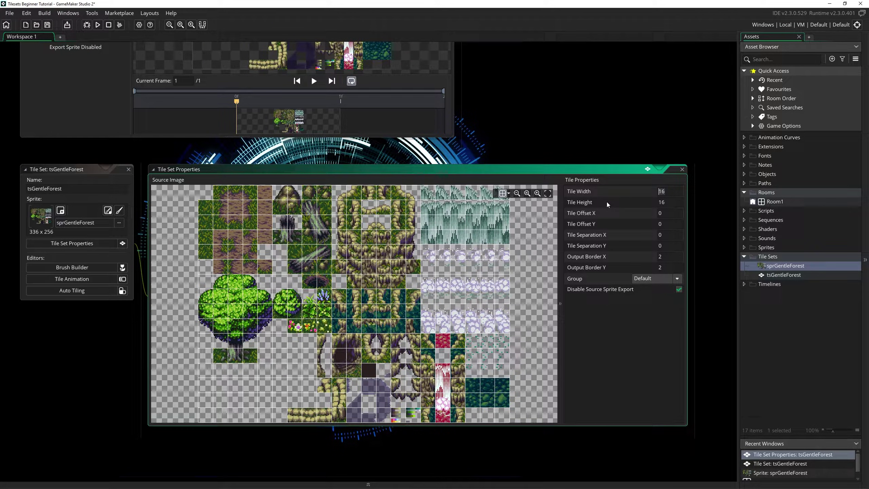
- Examine tsGentleForest's tile size, grid, output borders and source sprite export setting, comparing them with the sprGentleForest sprite
click(674, 202)
scroll(212, 212, up, 1)
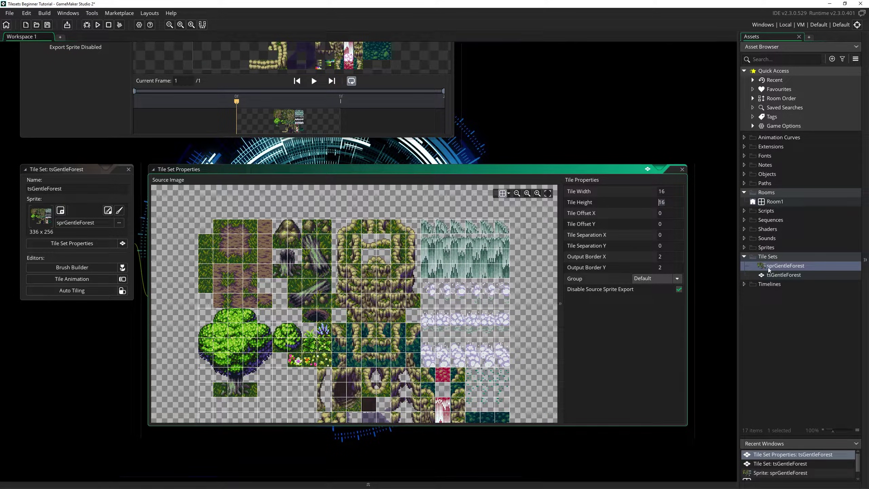
double_click(783, 266)
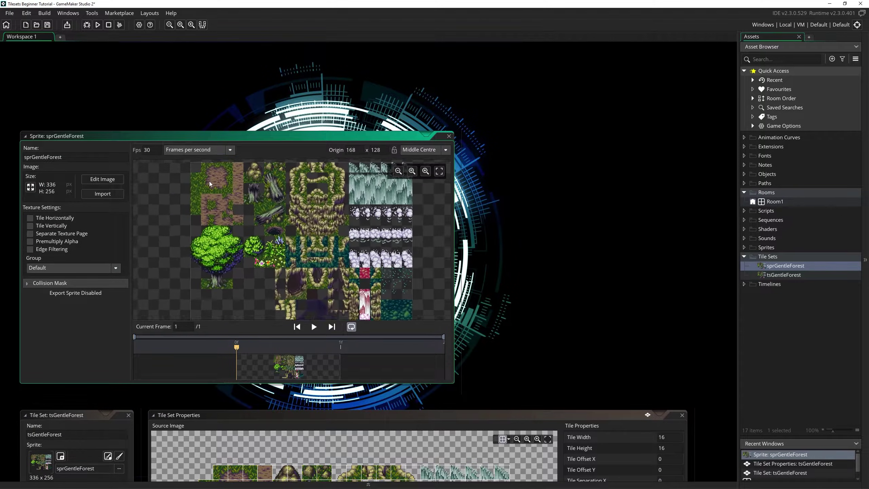
scroll(215, 189, up, 2)
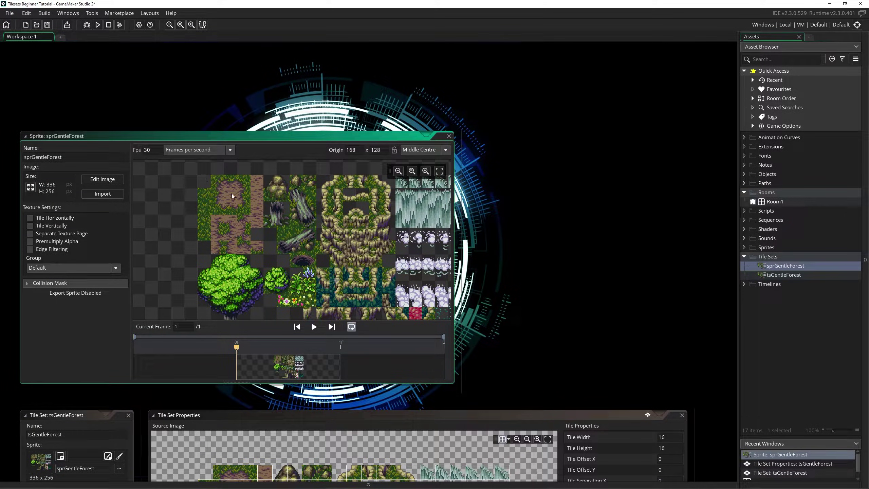
double_click(780, 275)
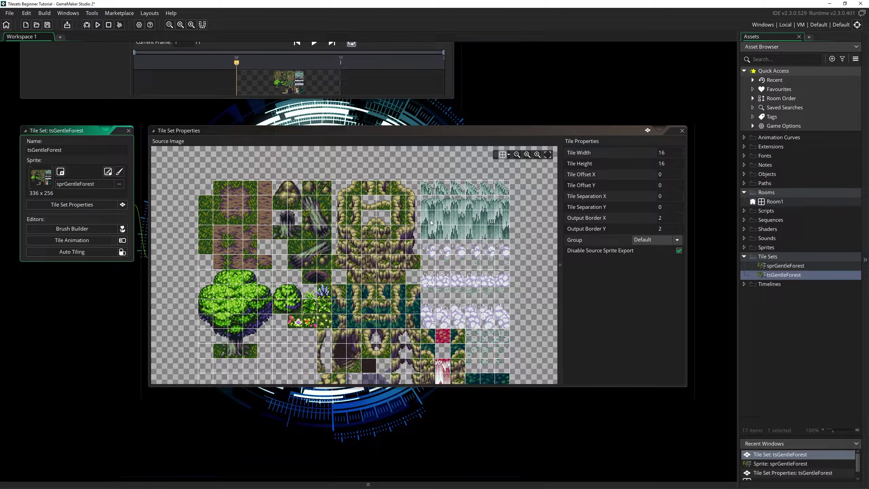
click(663, 214)
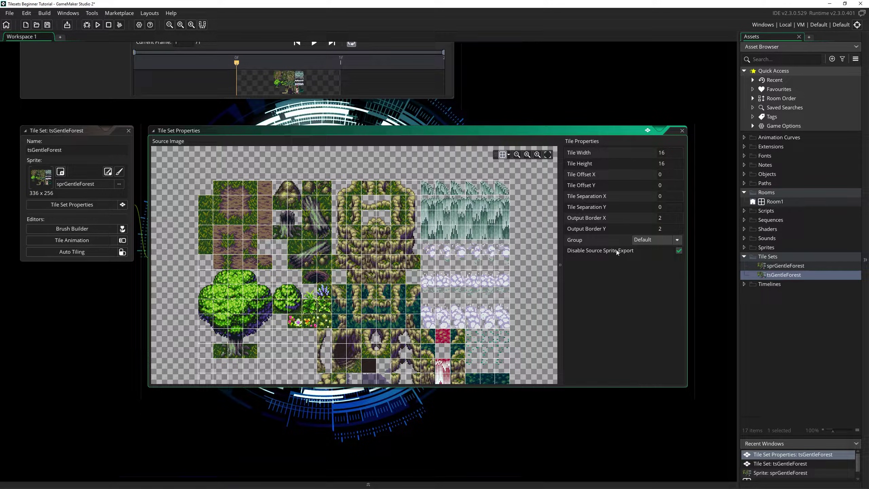
scroll(498, 124, up, 5)
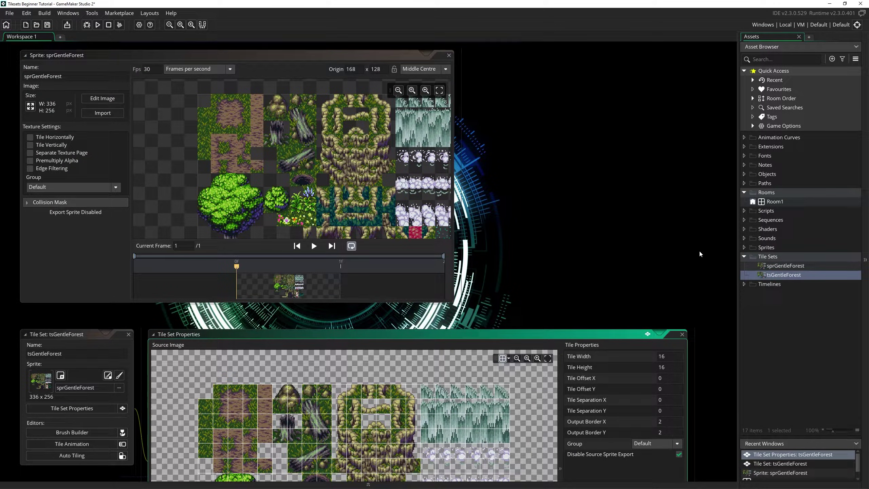
scroll(701, 250, down, 4)
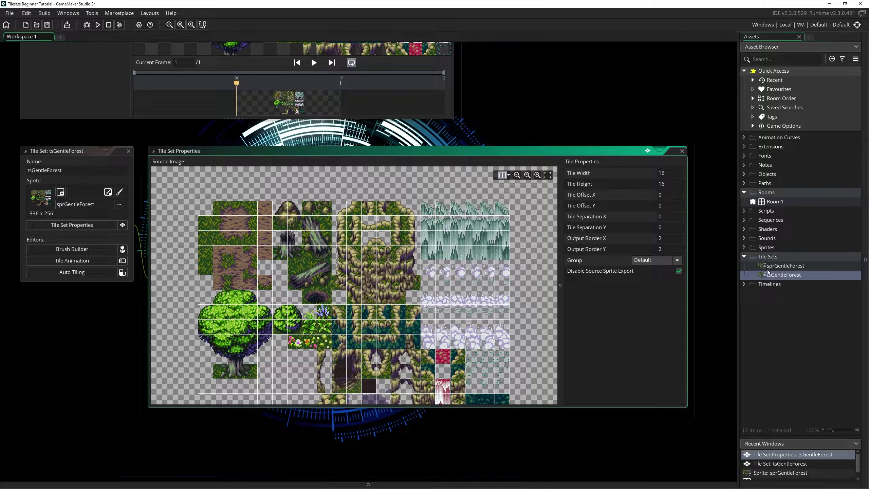
scroll(519, 122, up, 3)
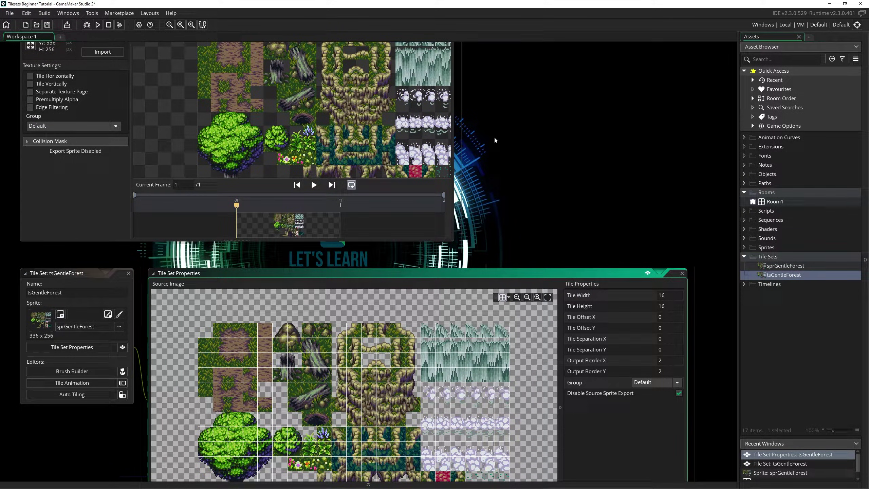
scroll(709, 280, down, 2)
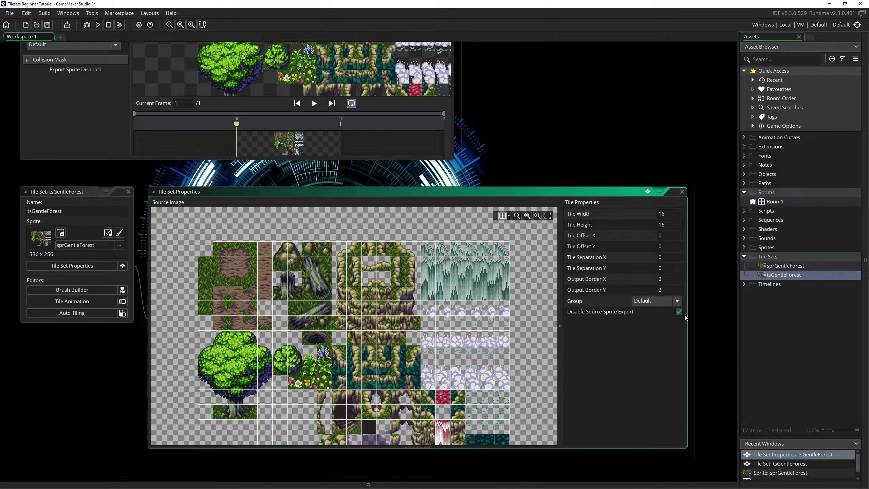
scroll(706, 309, down, 2)
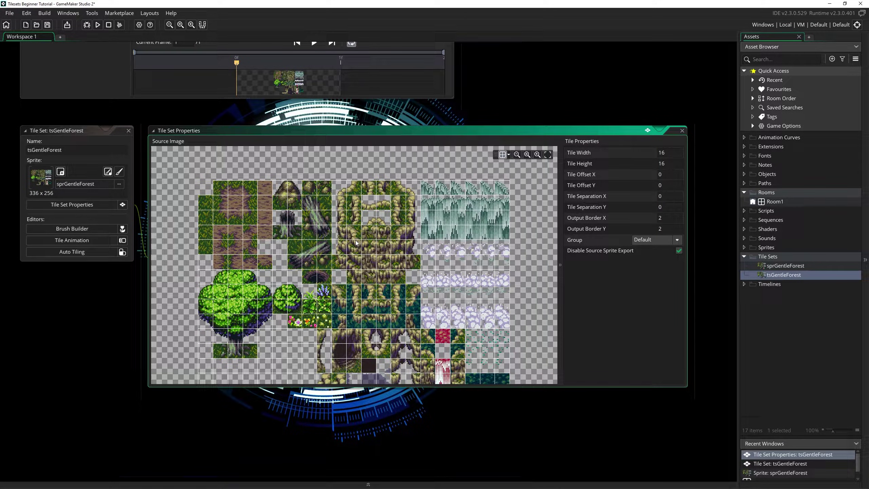
scroll(362, 243, down, 1)
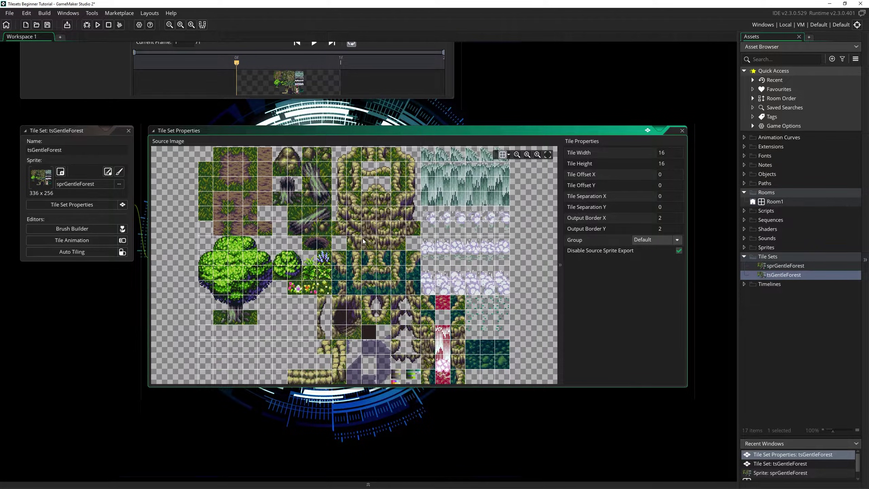
click(548, 156)
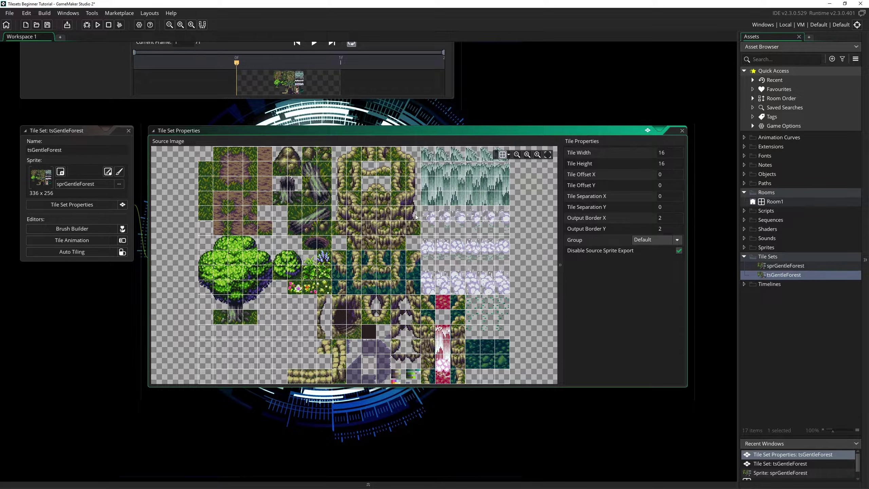
- Add a tile layer to Room1, assign the tsGentleForest tile set to it, and widen the tile palette
double_click(775, 202)
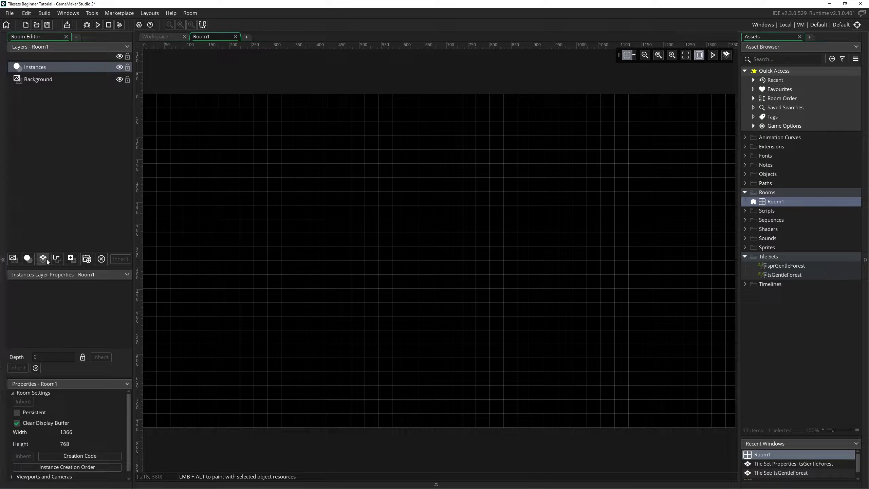
click(44, 259)
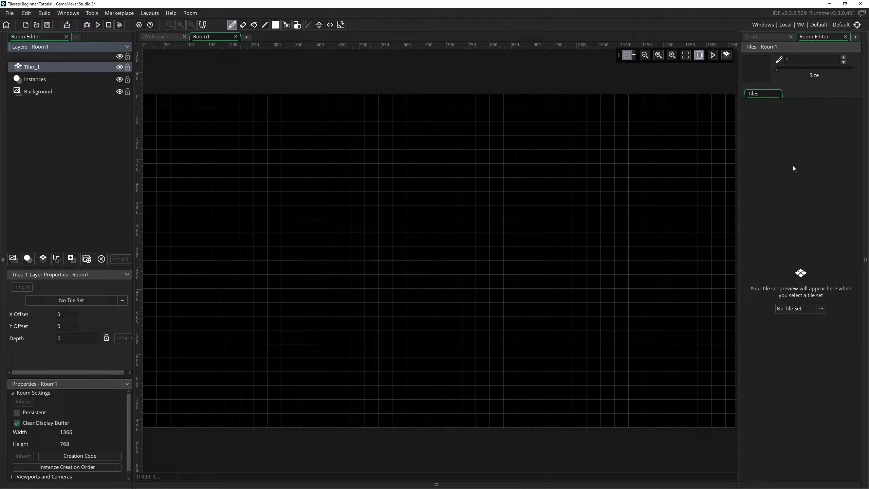
click(809, 309)
double_click(692, 329)
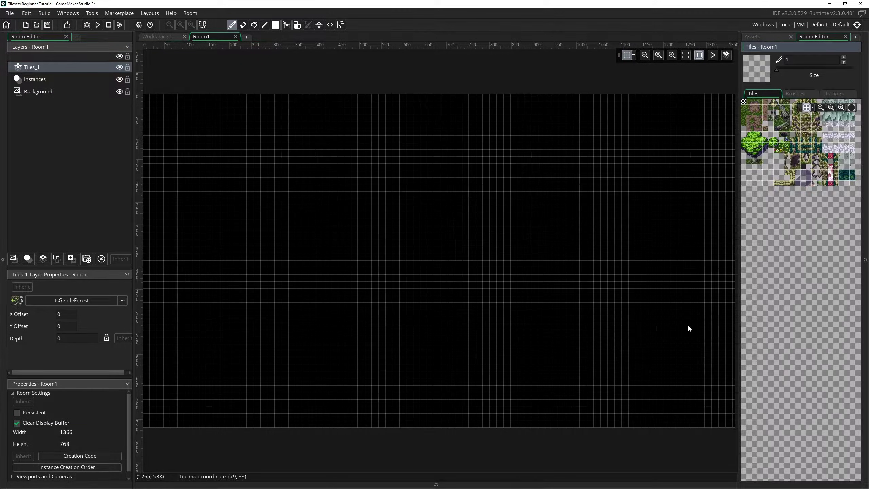
drag(726, 147, 624, 147)
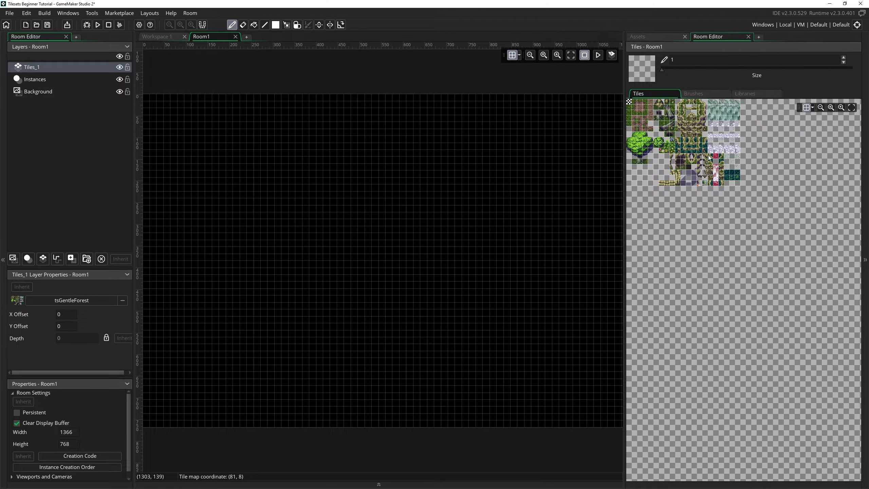
ctrl+scroll(686, 159, up, 4)
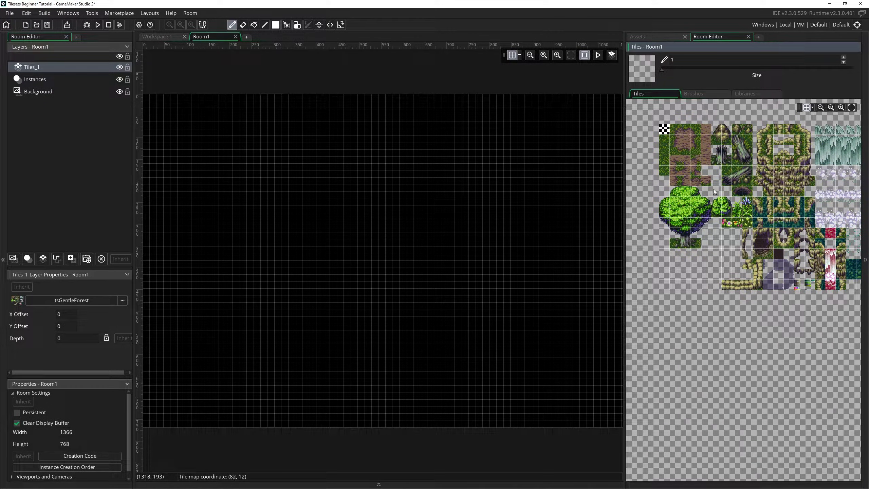
- Add a second tile layer, Tiles_2, to Room1 and assign the tsGentleForest tile set to it
click(42, 258)
click(764, 309)
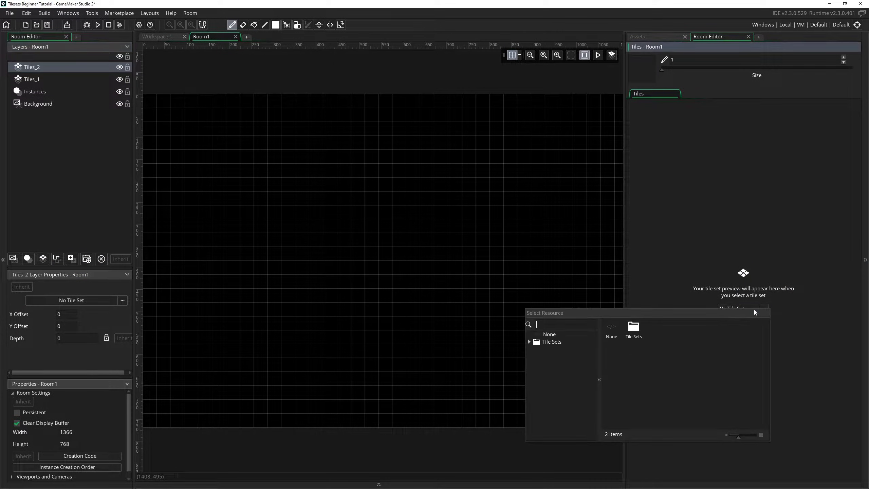
click(779, 281)
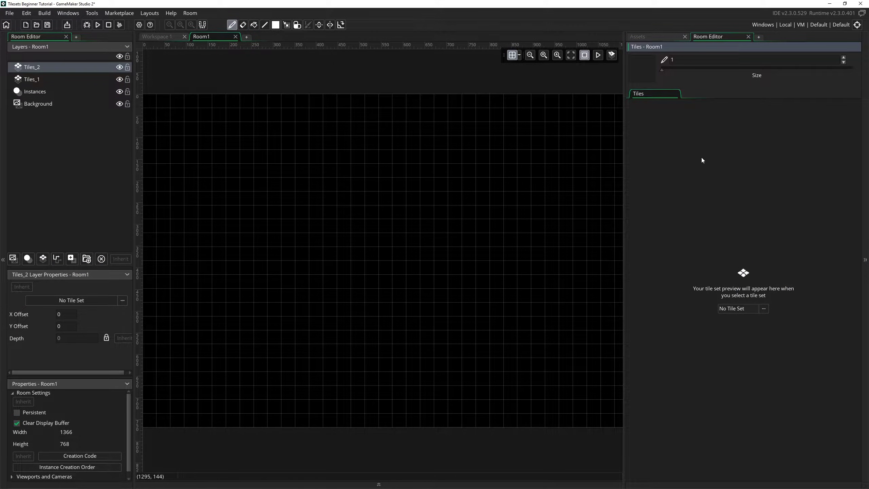
click(68, 79)
click(69, 68)
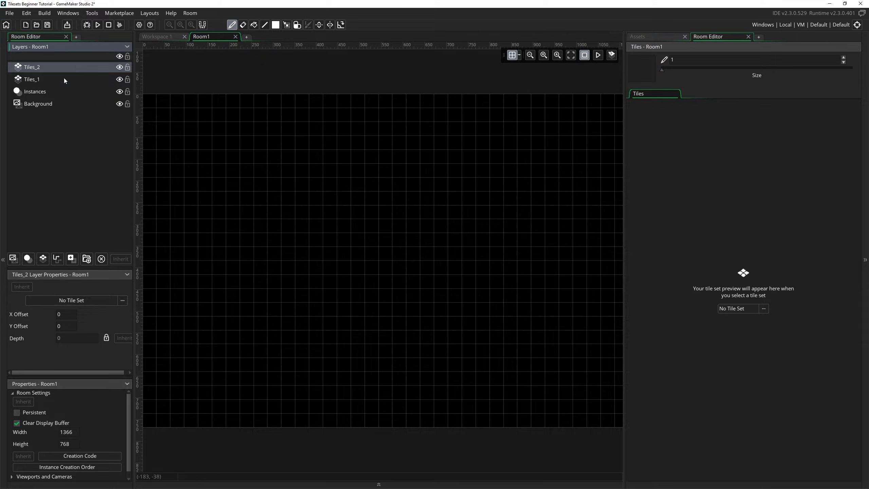
click(64, 78)
click(65, 68)
click(764, 308)
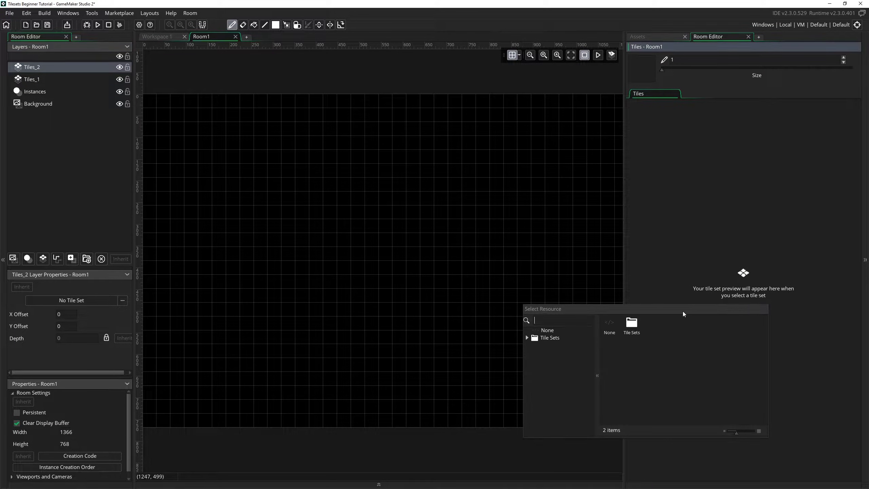
double_click(631, 322)
double_click(637, 326)
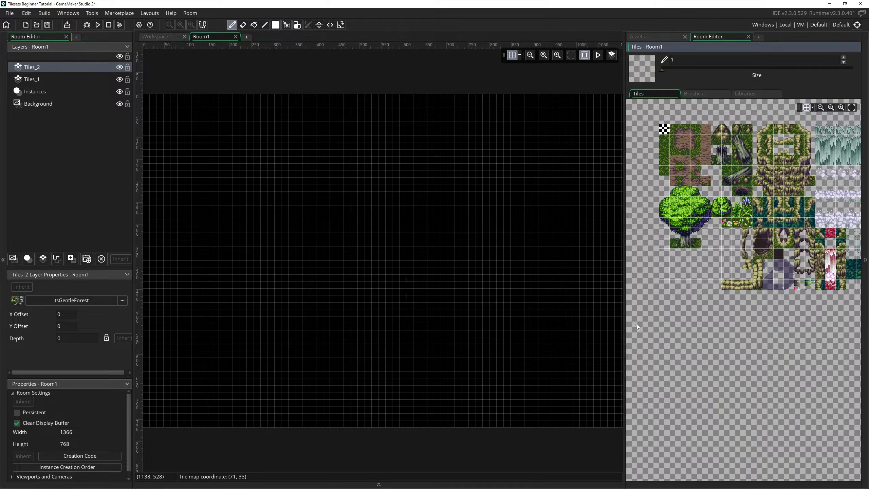
- On the Tiles_1 layer, paint the room with the plain dirt tile at brush size 6
click(69, 79)
ctrl+scroll(678, 158, up, 3)
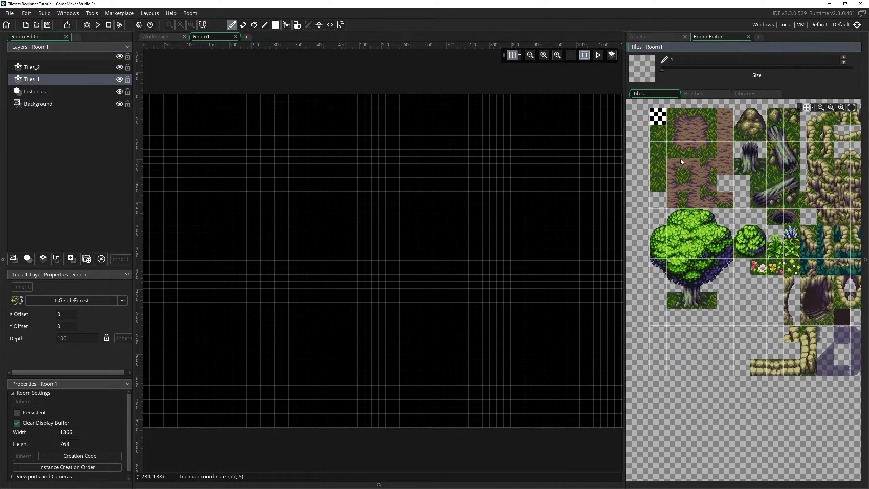
click(745, 188)
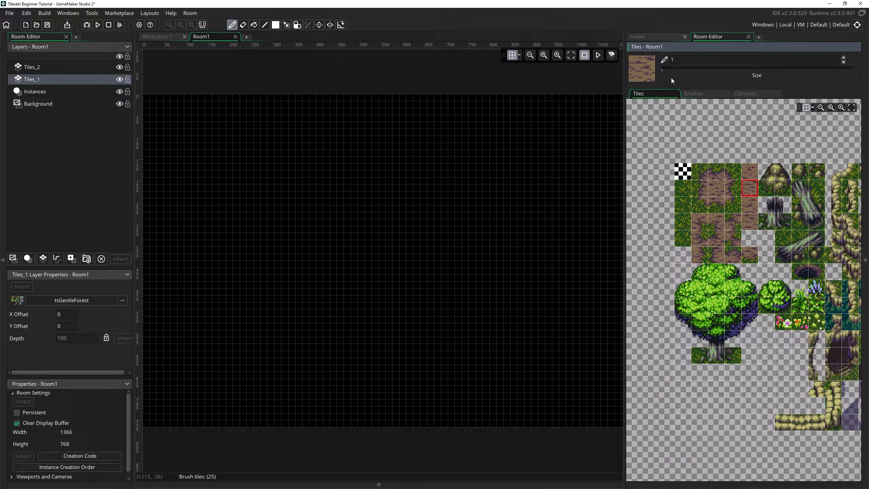
drag(662, 70, 686, 71)
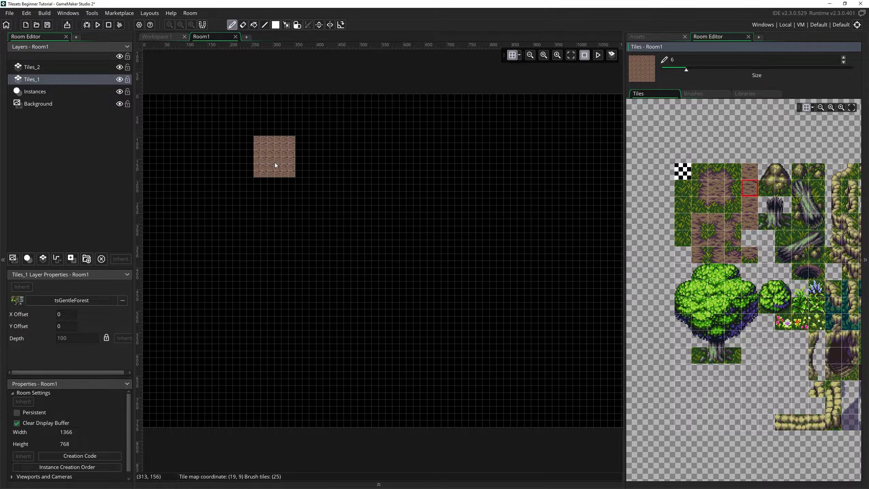
middle_drag(274, 162, 313, 170)
ctrl+scroll(312, 170, up, 4)
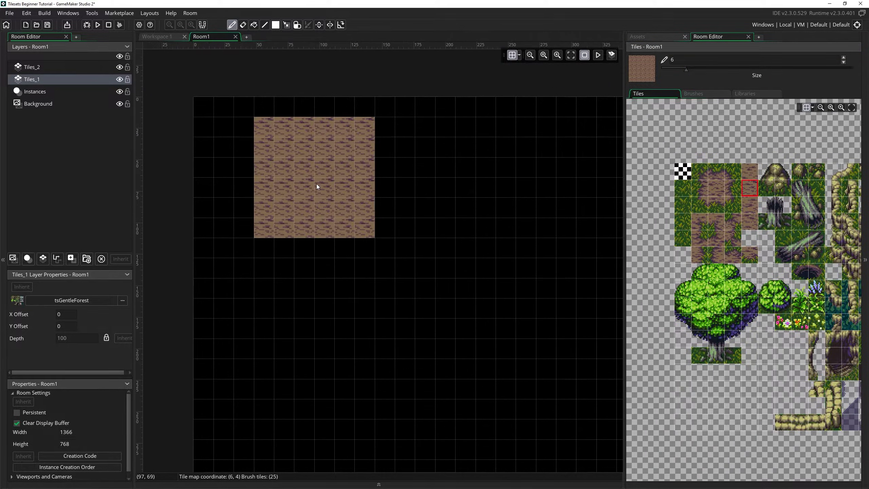
mouse_move(306, 184)
mouse_down()
mouse_move(401, 210)
mouse_move(356, 264)
mouse_move(297, 267)
mouse_move(334, 228)
mouse_move(470, 156)
mouse_move(579, 212)
mouse_move(538, 293)
mouse_move(475, 269)
mouse_move(546, 340)
mouse_move(443, 373)
mouse_move(261, 372)
mouse_move(400, 154)
mouse_move(341, 251)
mouse_move(595, 355)
mouse_move(584, 436)
mouse_move(516, 444)
mouse_move(266, 427)
mouse_up()
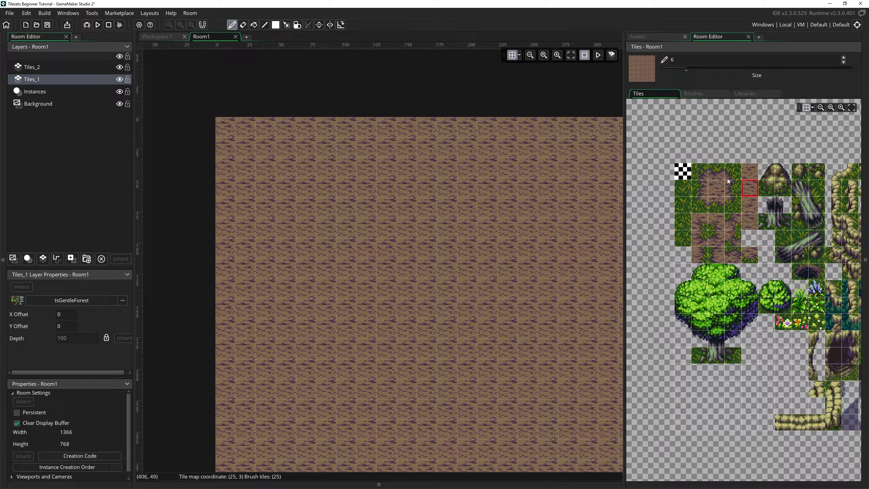
- Paint over the dirt on Tiles_1 with the three-by-three grass-edged dirt patch, and clear the brush
drag(700, 172, 733, 206)
click(460, 193)
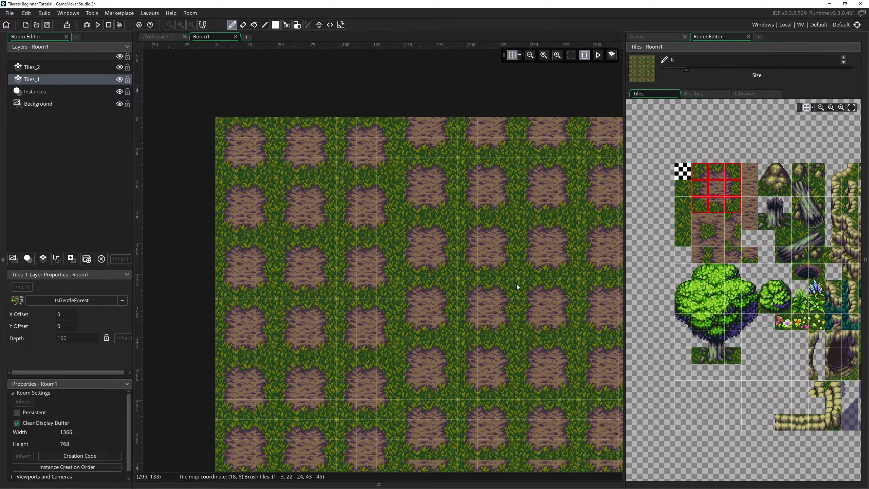
key(Escape)
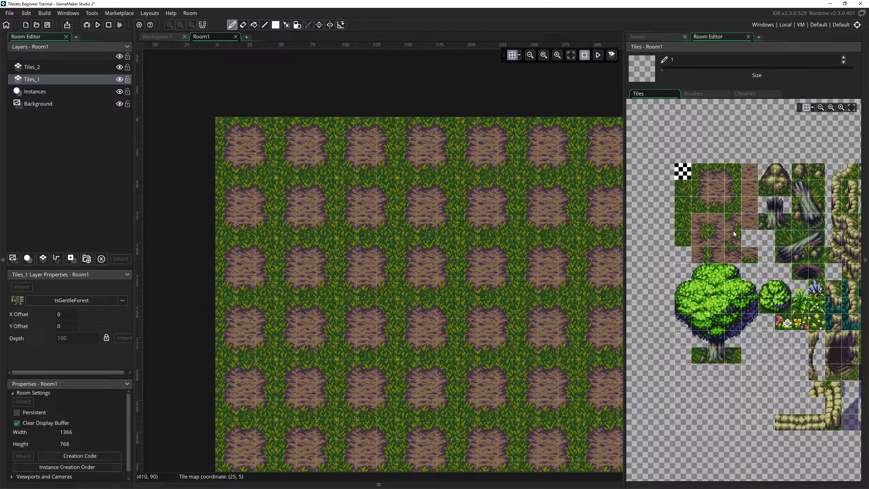
- Browse the tile palette and select the two-by-three fallen log tiles as the brush for Tiles_1
shift+scroll(733, 232, right, 5)
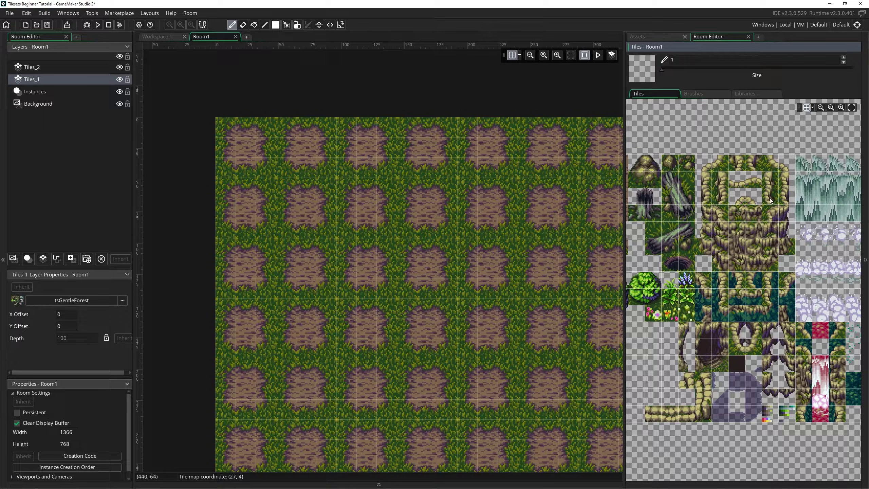
shift+scroll(708, 239, left, 2)
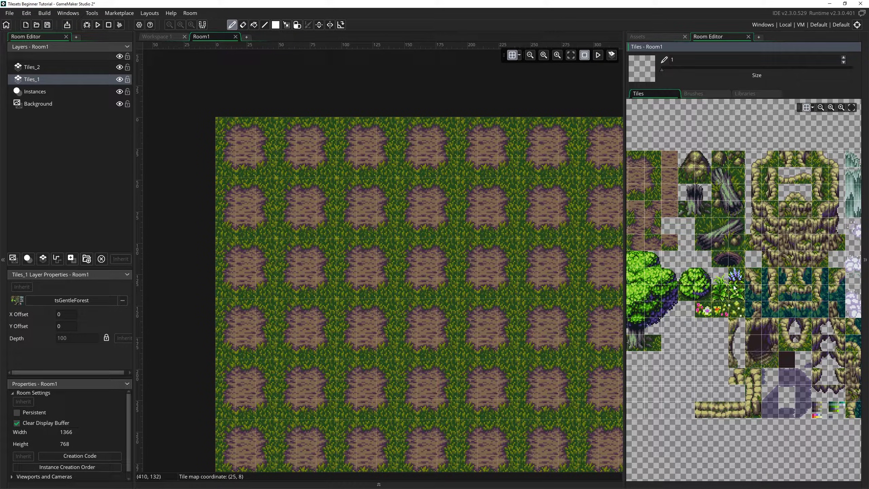
middle_drag(780, 314, 665, 305)
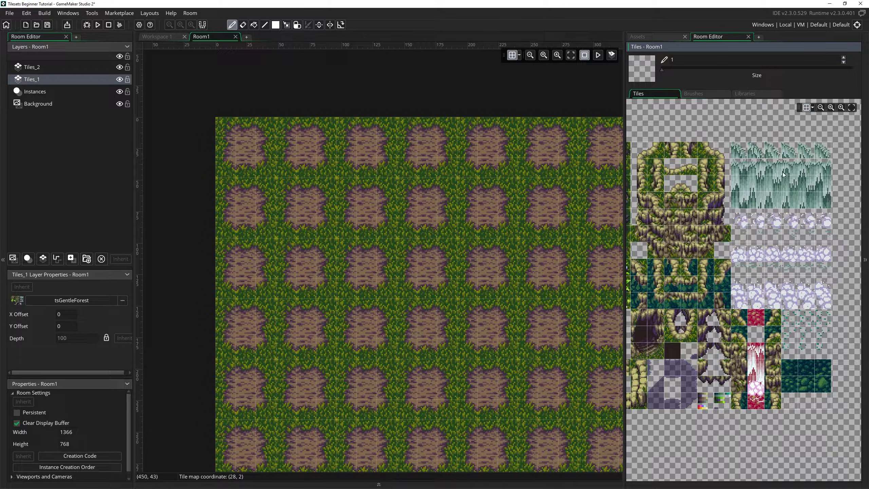
middle_drag(696, 221, 782, 218)
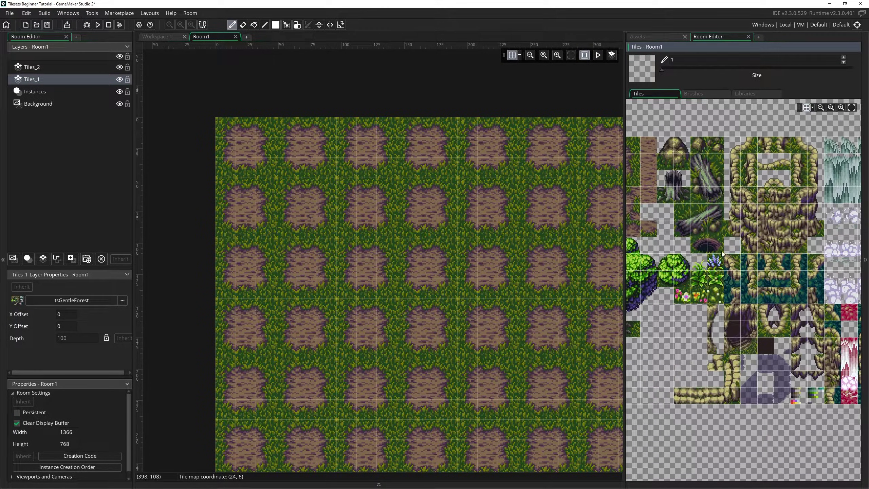
middle_drag(696, 243, 735, 238)
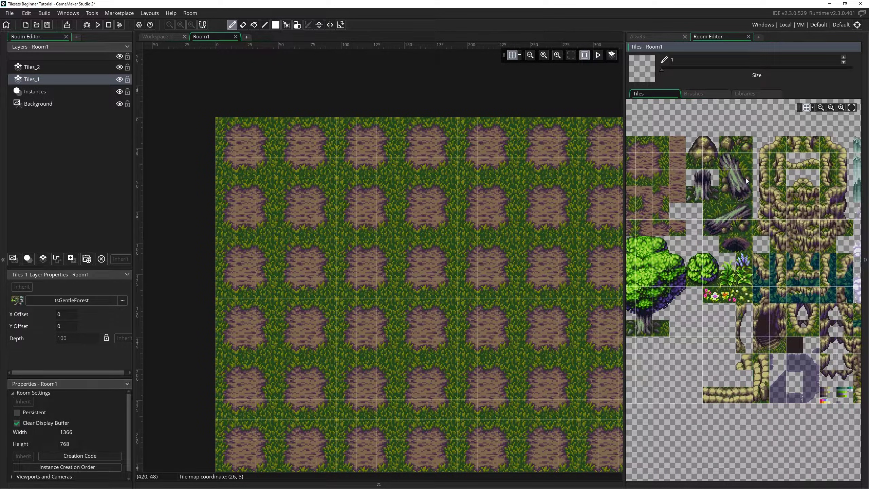
click(741, 195)
click(735, 194)
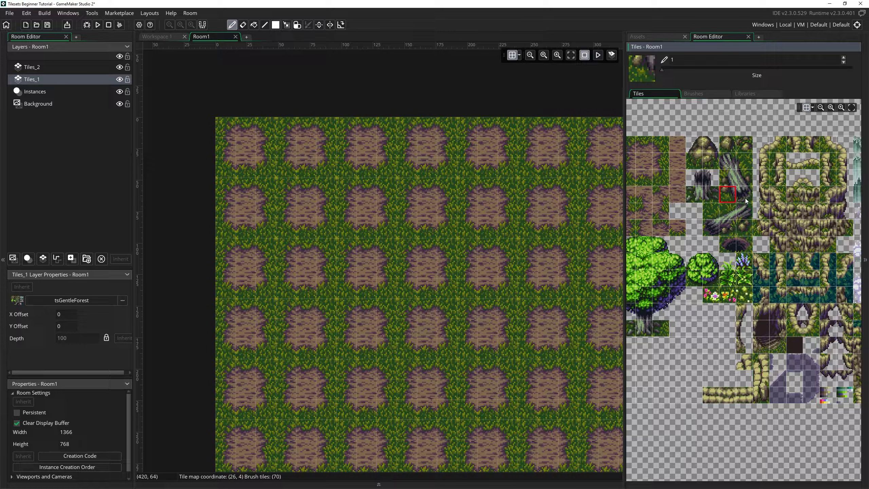
drag(746, 202, 732, 167)
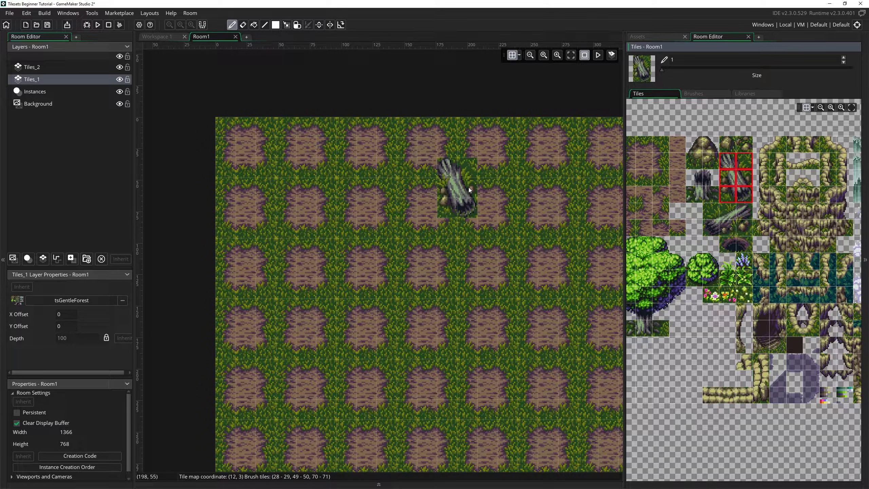
- Select the five-by-six large tree block, place it on the Tiles_2 layer over the grass and dirt, and clear the brush
middle_drag(705, 255, 748, 233)
mouse_move(747, 218)
mouse_down()
mouse_move(678, 284)
mouse_move(680, 306)
mouse_up()
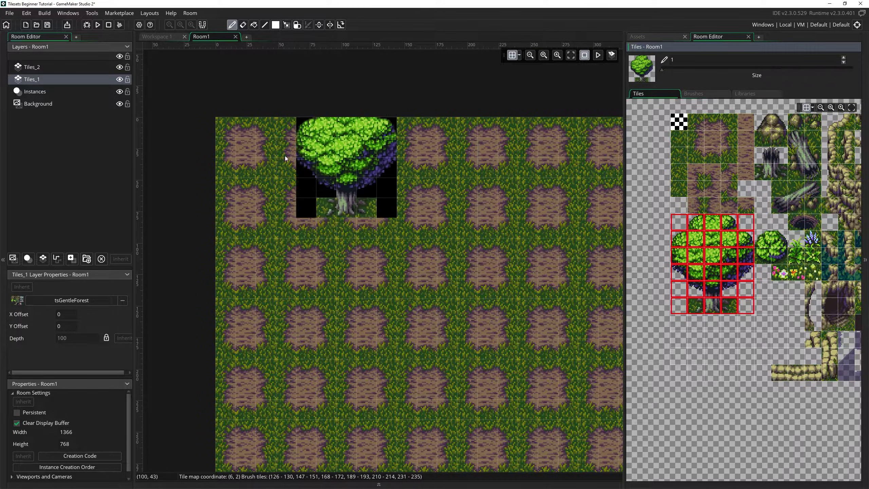
click(52, 70)
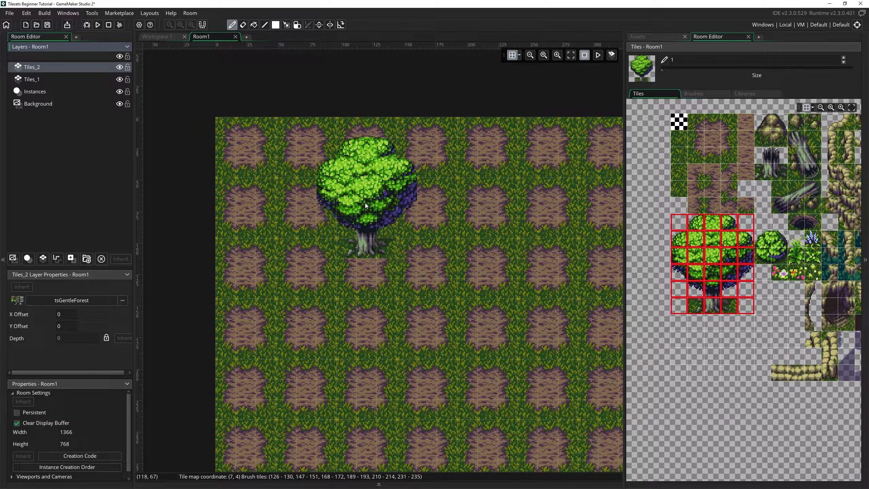
click(365, 203)
right_click(512, 211)
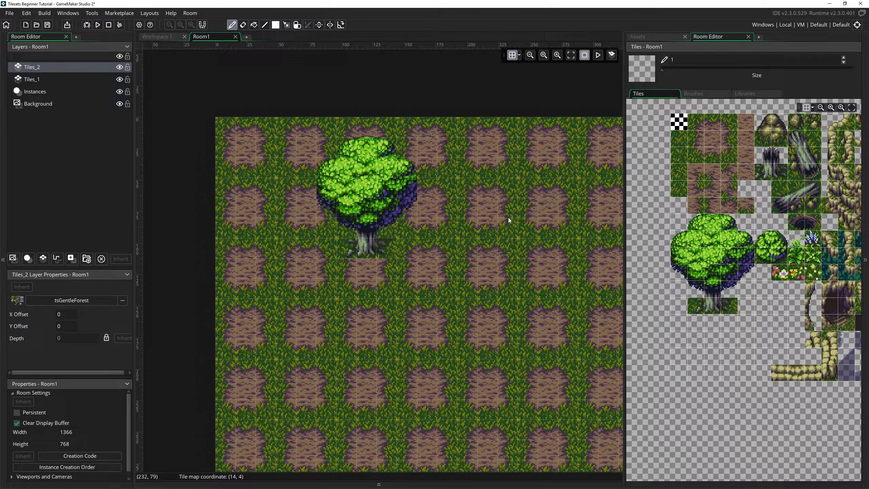
- Examine the transparent tile beside the palette's tree, the two tile layers, and the rest of the tileset
click(743, 226)
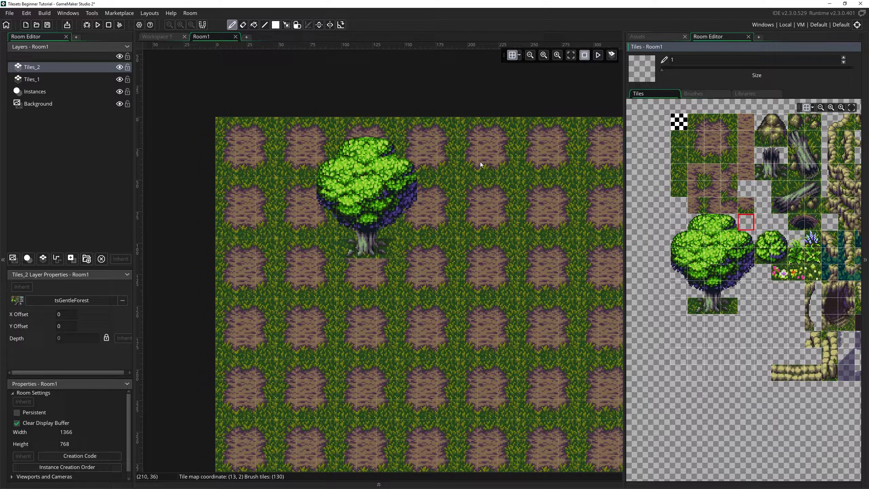
click(86, 76)
click(84, 69)
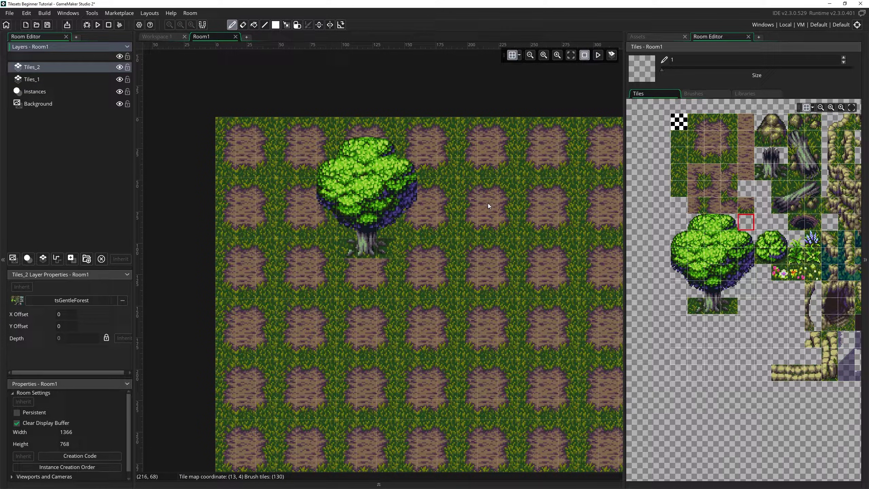
middle_drag(827, 267, 772, 278)
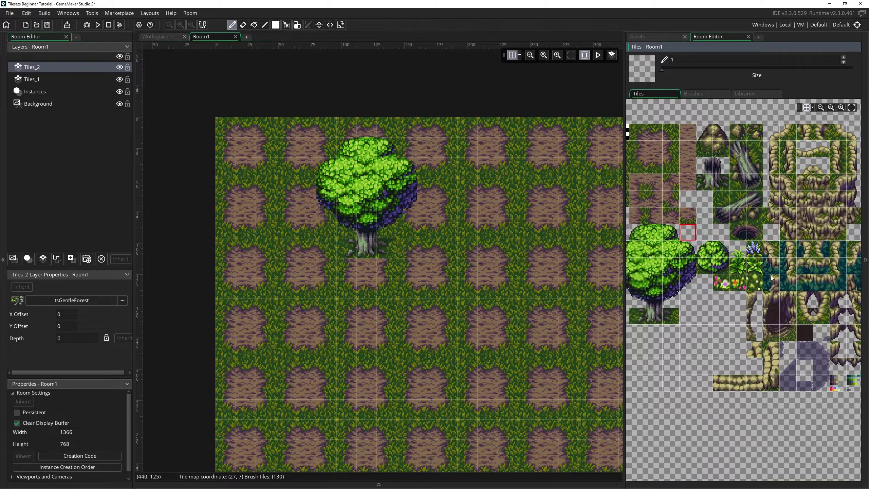
middle_drag(725, 297, 760, 287)
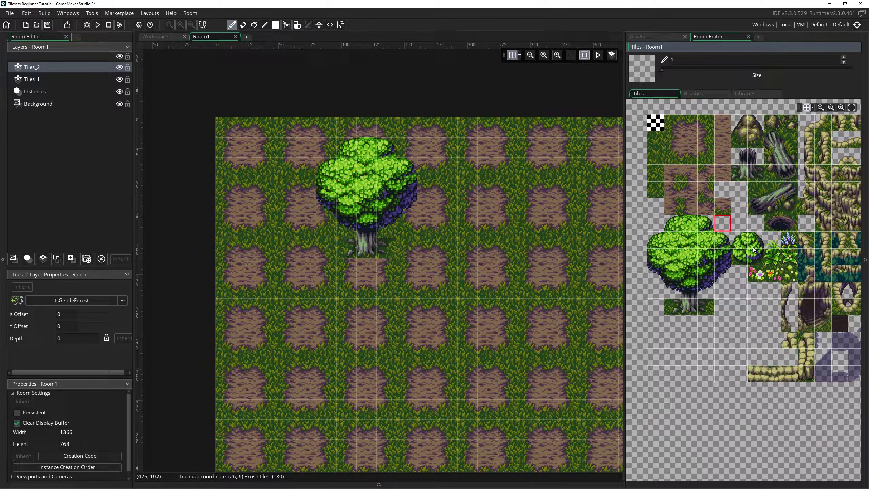
click(339, 175)
shift+scroll(761, 255, right, 5)
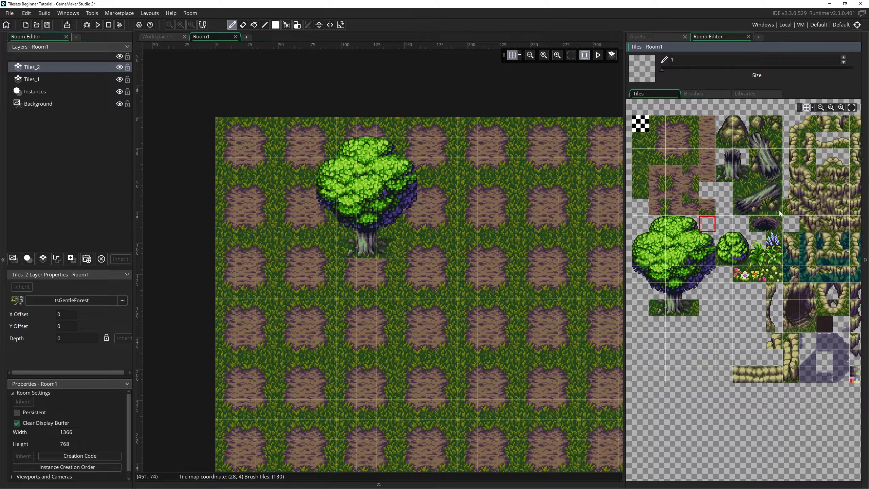
shift+scroll(793, 255, right, 1)
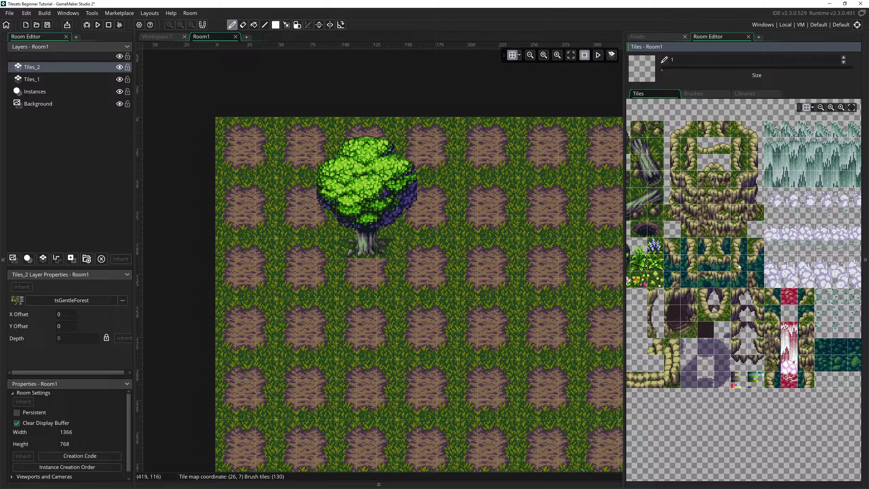
- Open tsGentleForest's Auto Tiling editor with the side docks hidden, and make the editor window taller
click(659, 36)
double_click(664, 274)
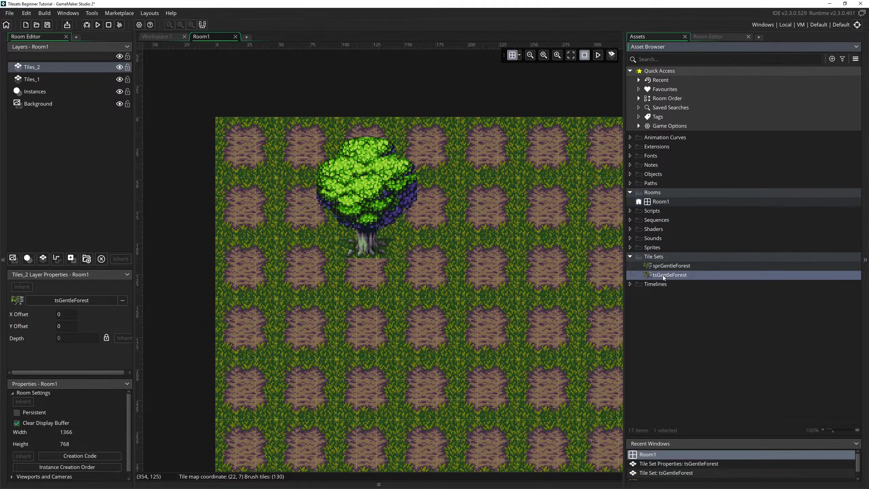
key(F12)
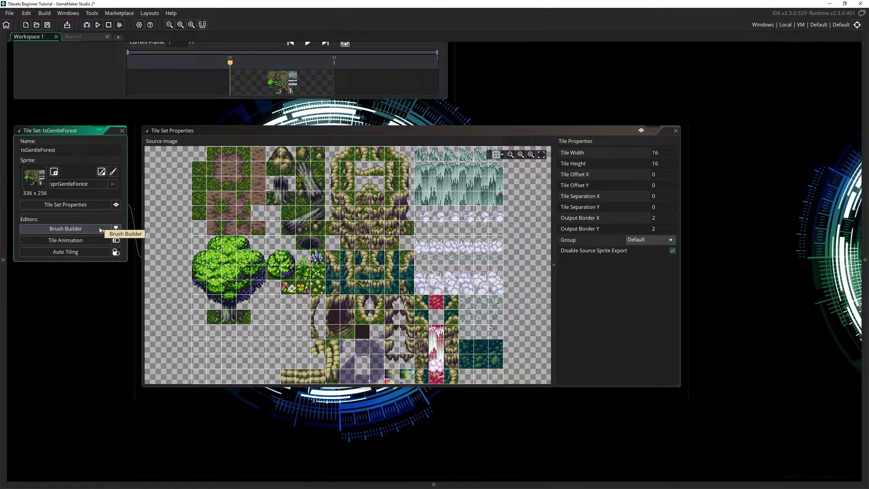
click(99, 253)
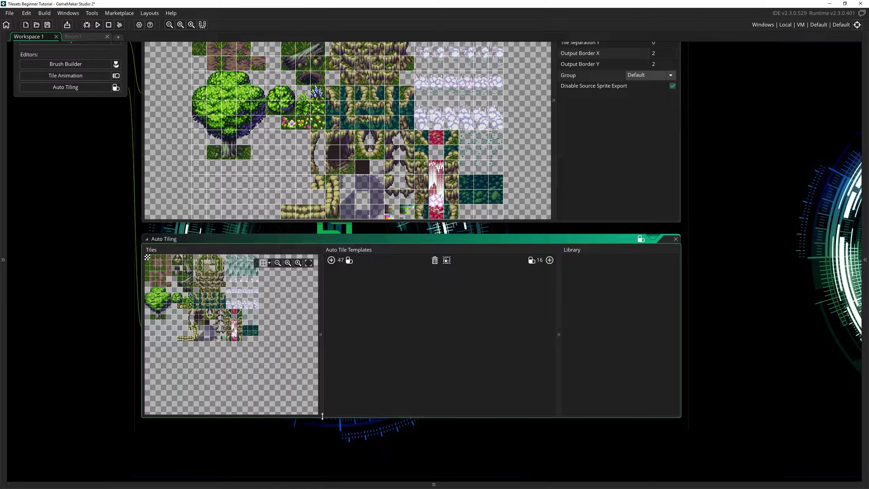
drag(322, 416, 322, 454)
scroll(190, 304, up, 1)
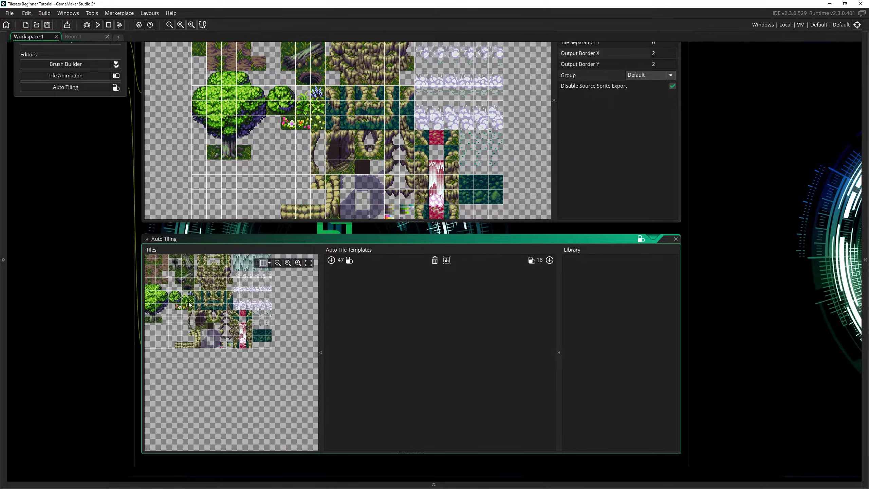
scroll(190, 304, up, 5)
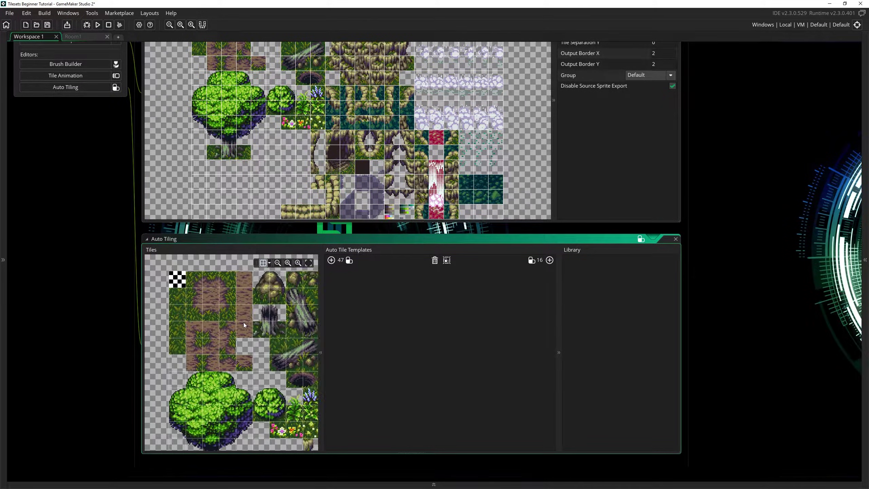
scroll(244, 324, up, 4)
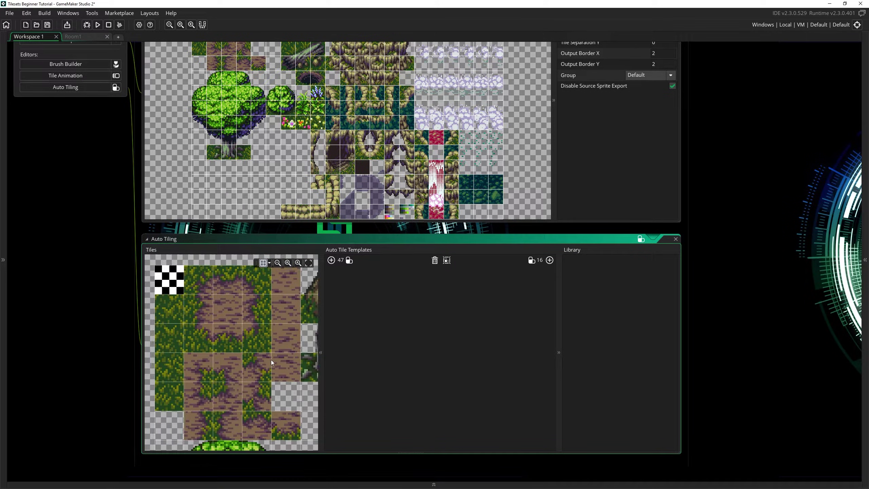
scroll(270, 360, down, 2)
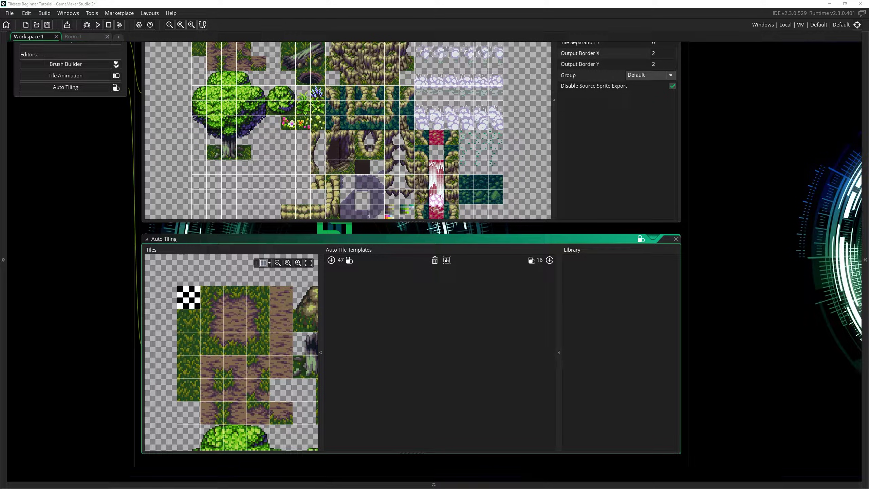
- Read the Auto Tiles page in the GameMaker Studio 2 manual about 47-tile and 16-tile sets, and return to GameMaker with the manual minimized
key(alt+Tab)
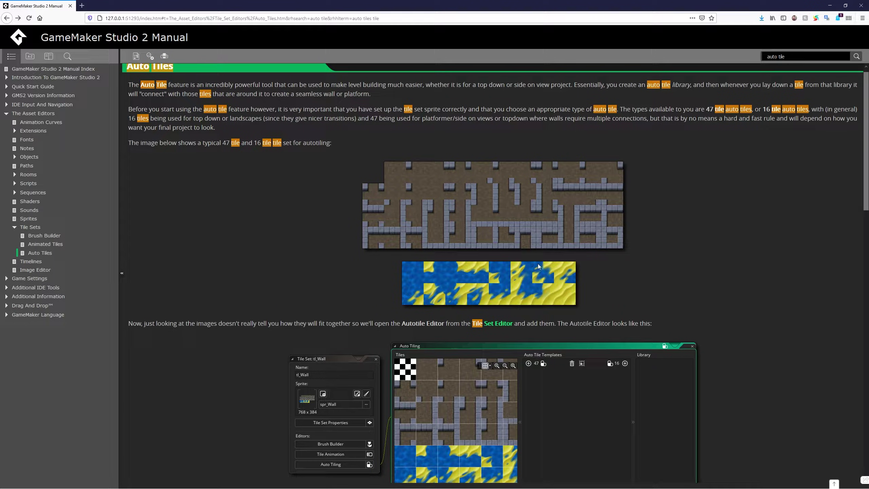
drag(390, 6, 391, 75)
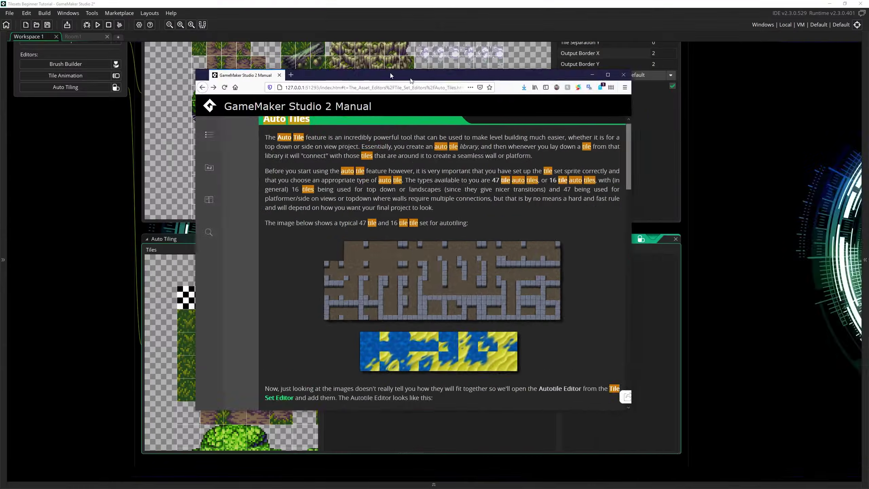
click(593, 74)
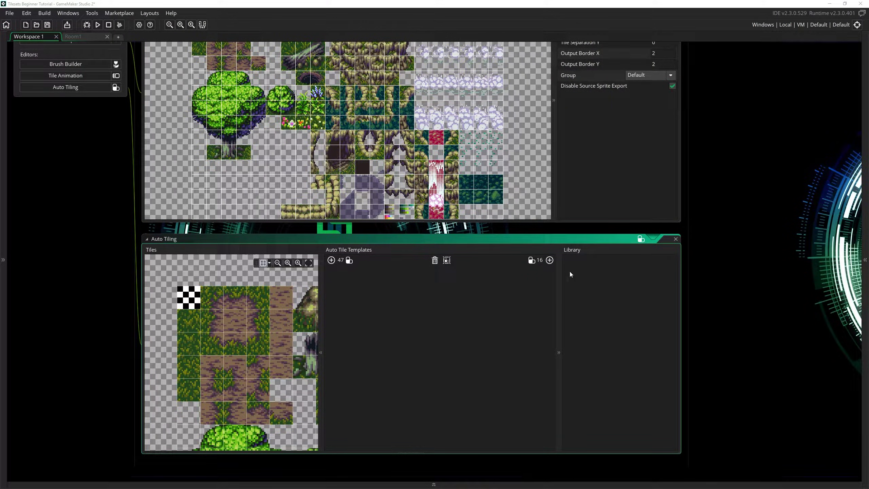
- Add a 16-tile auto tile template to the library and examine its fully filled, corner and edge slots
click(549, 260)
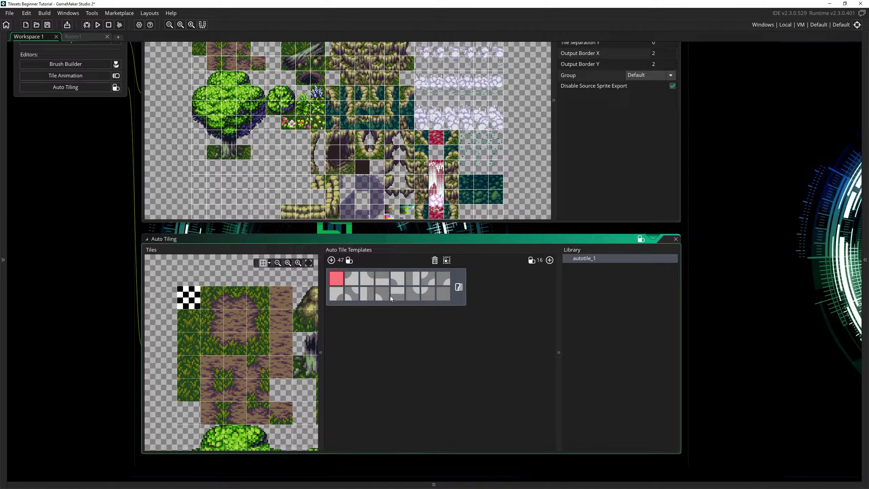
click(391, 296)
click(341, 296)
click(424, 278)
click(352, 279)
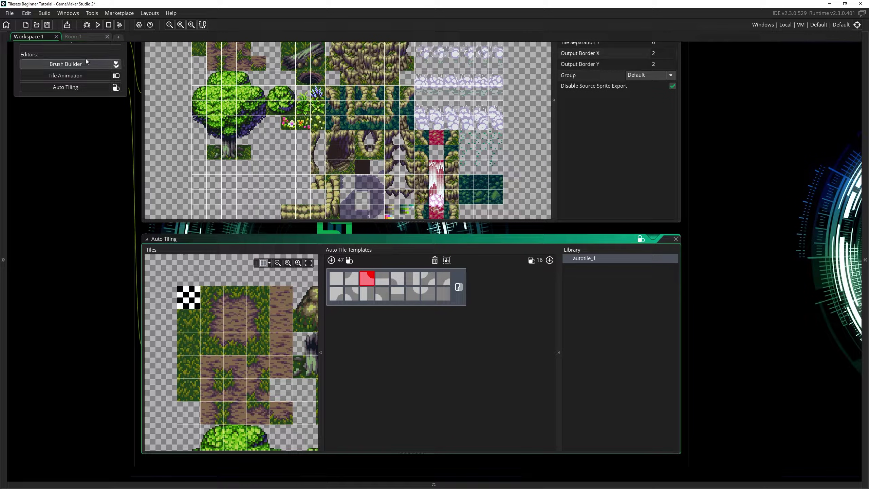
- Examine how grass and dirt repeat across Room1, and return to the tile set's Auto Tiling editor
click(73, 36)
ctrl+scroll(484, 255, down, 3)
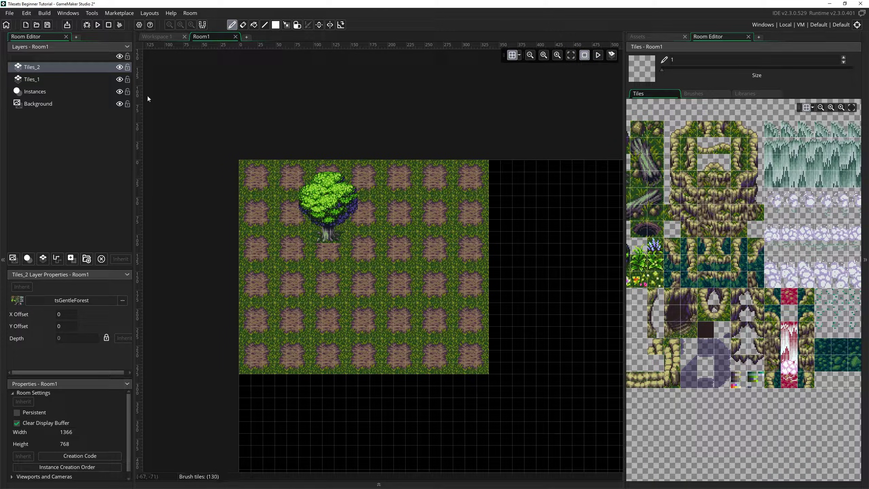
click(158, 36)
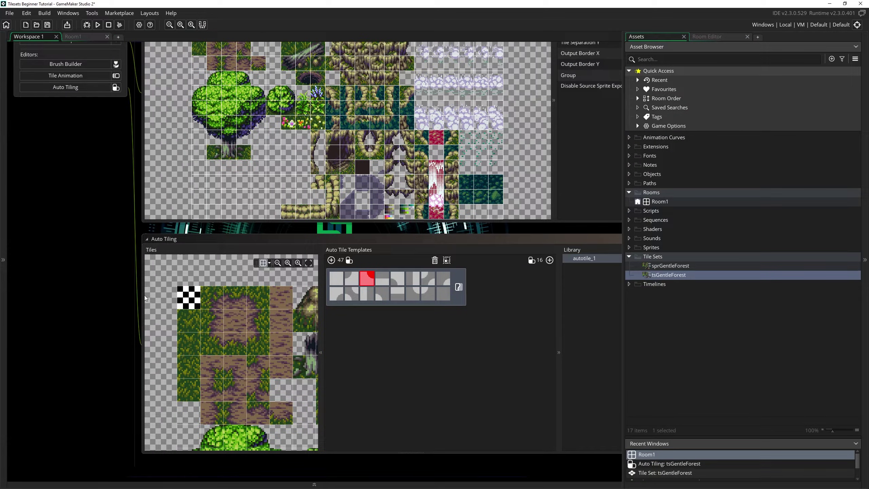
- Fill the template's first three slots with solid dirt, dirt with an upper-left grass corner, and dirt with an upper-right grass corner
click(260, 289)
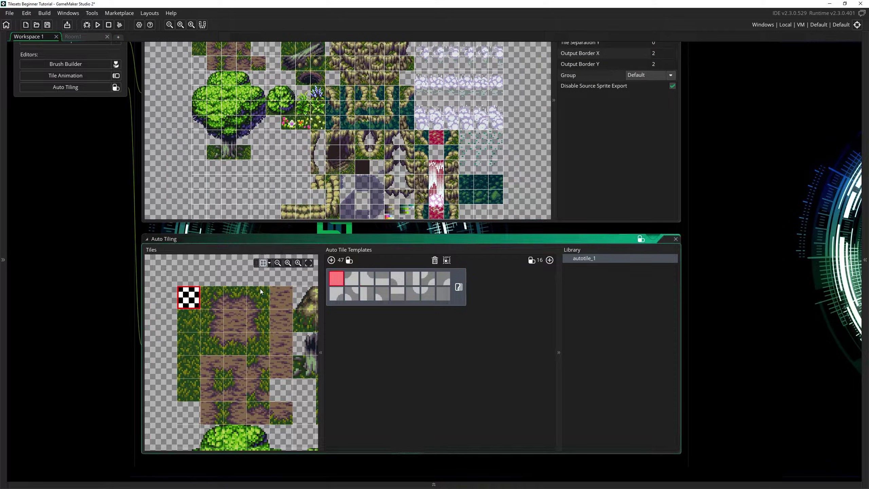
click(284, 298)
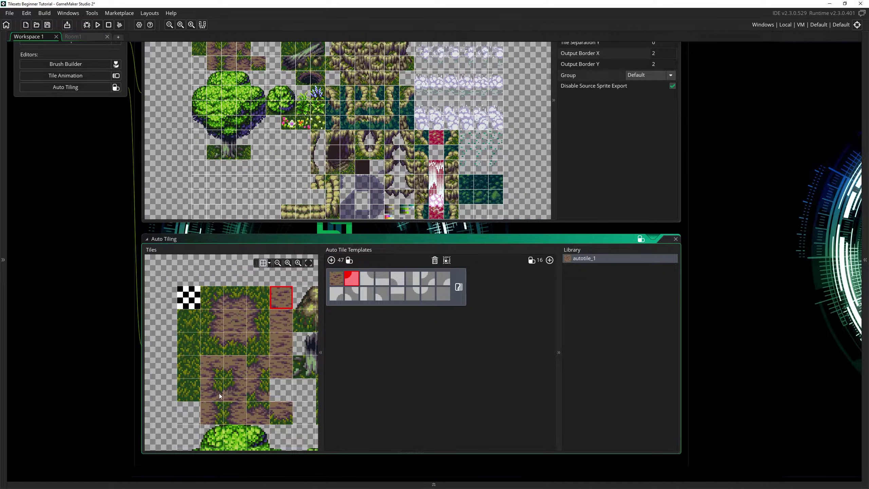
scroll(220, 395, up, 2)
click(252, 369)
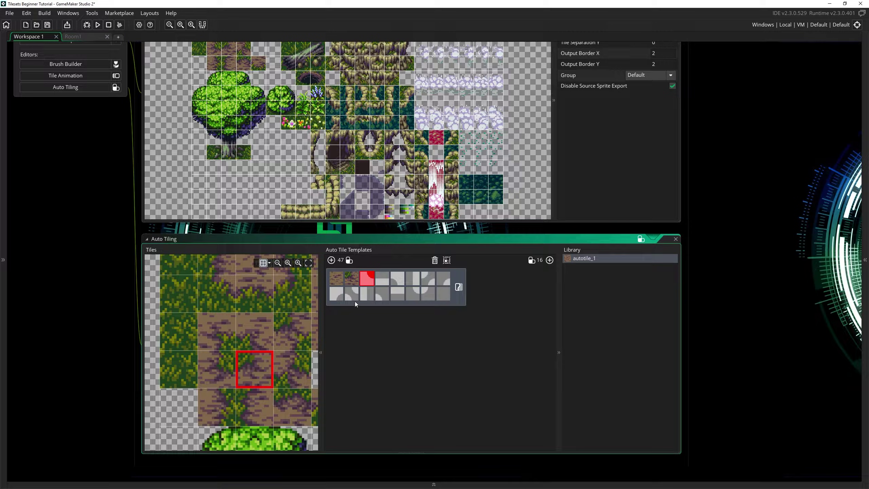
scroll(255, 338, down, 1)
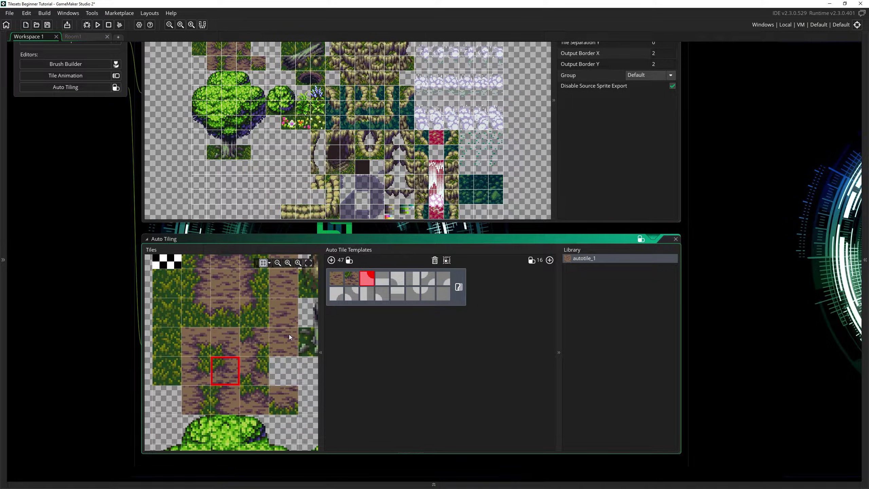
click(200, 368)
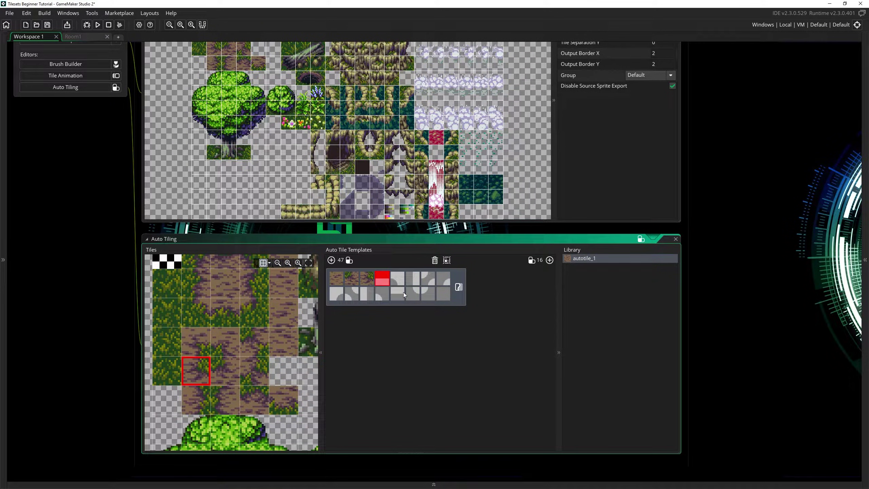
- Fill slots four to eight with the top edge, lower-left grass corner, left edge, diagonal grass corners and upper-left outer corner tiles
scroll(231, 305, up, 2)
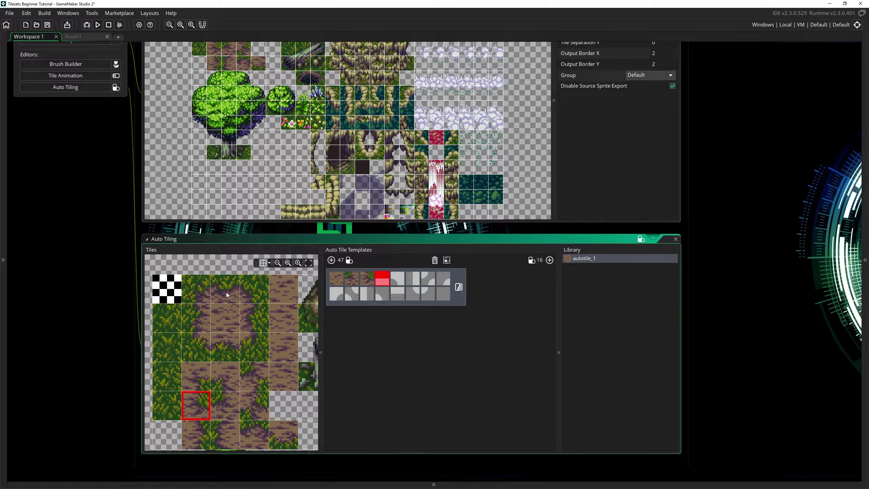
click(227, 291)
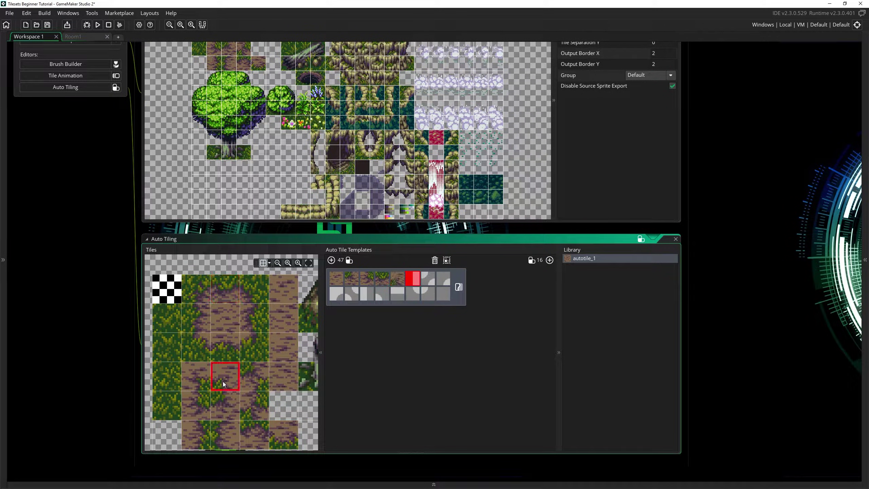
click(197, 320)
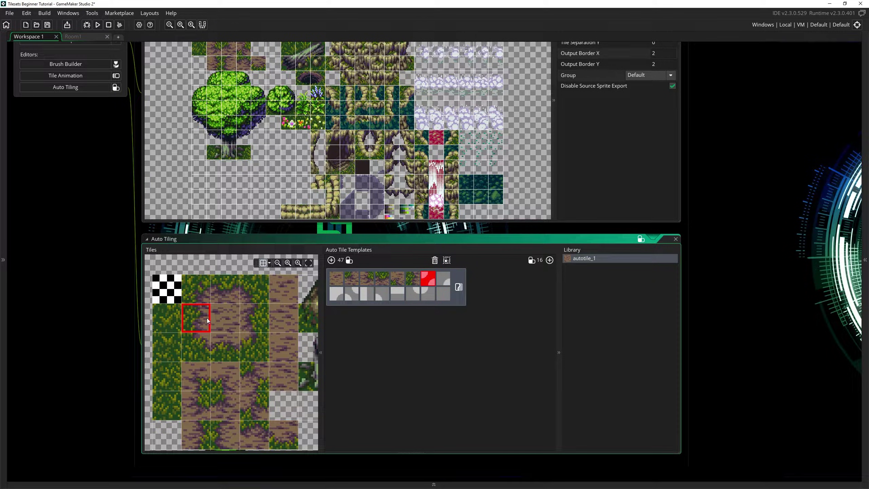
click(256, 376)
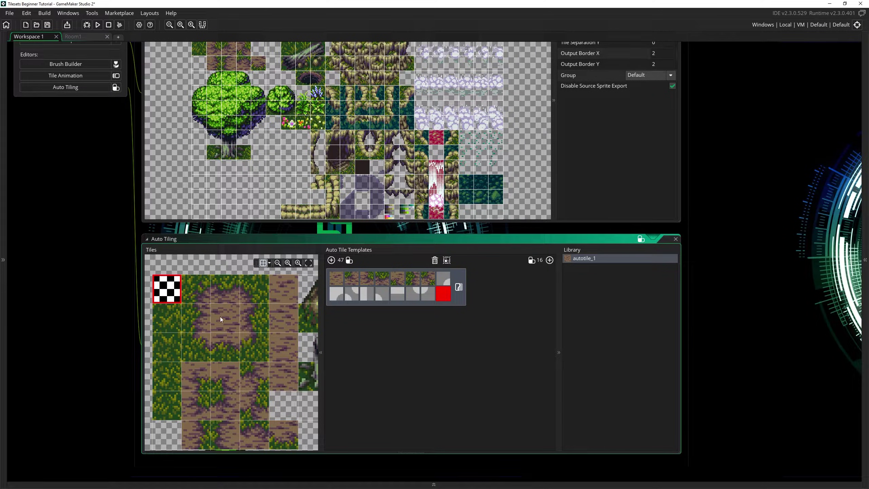
click(199, 291)
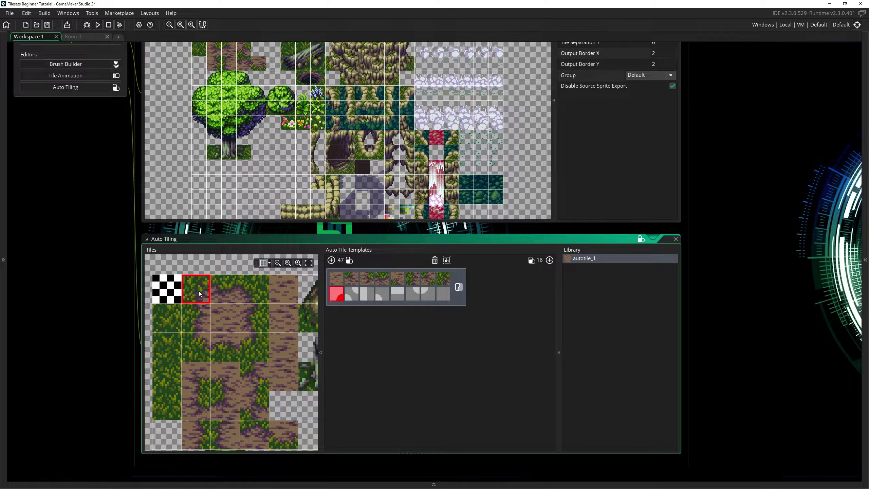
- Fill slots nine to twelve with the lower-right grass corner, opposite diagonal, right edge and upper-right outer corner tiles
click(200, 375)
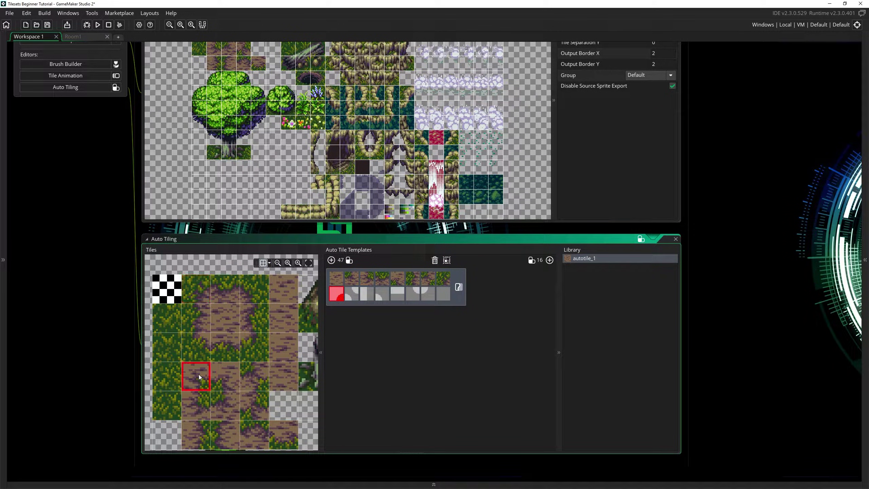
click(254, 405)
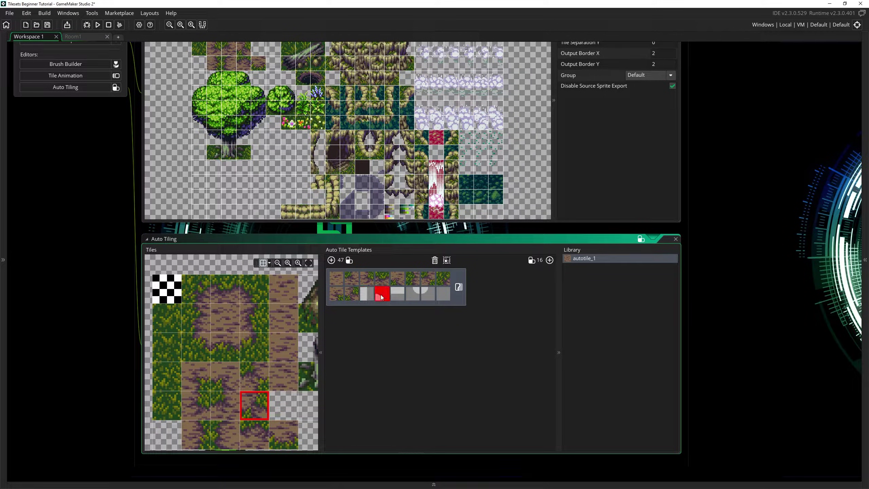
click(371, 297)
click(254, 319)
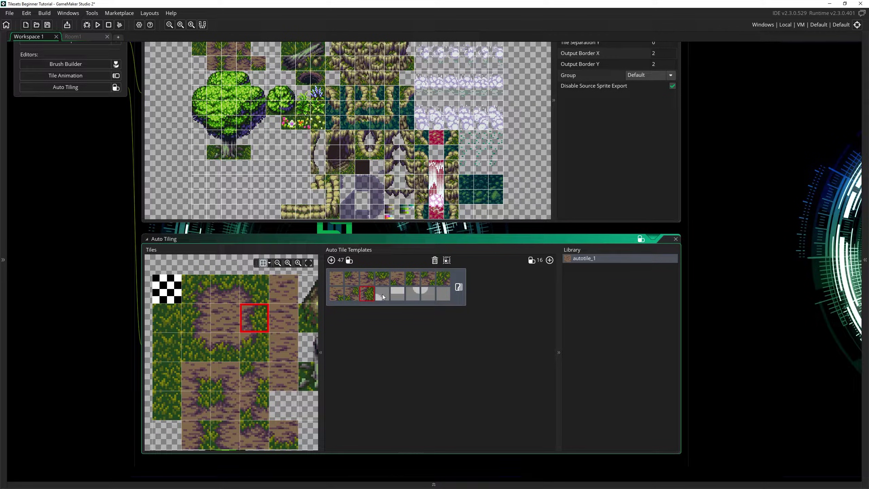
click(254, 293)
- Fill the last four template slots with the bottom edge, lower-left outer corner, lower-right outer corner and solid grass tiles
click(413, 294)
click(397, 294)
click(236, 338)
click(195, 347)
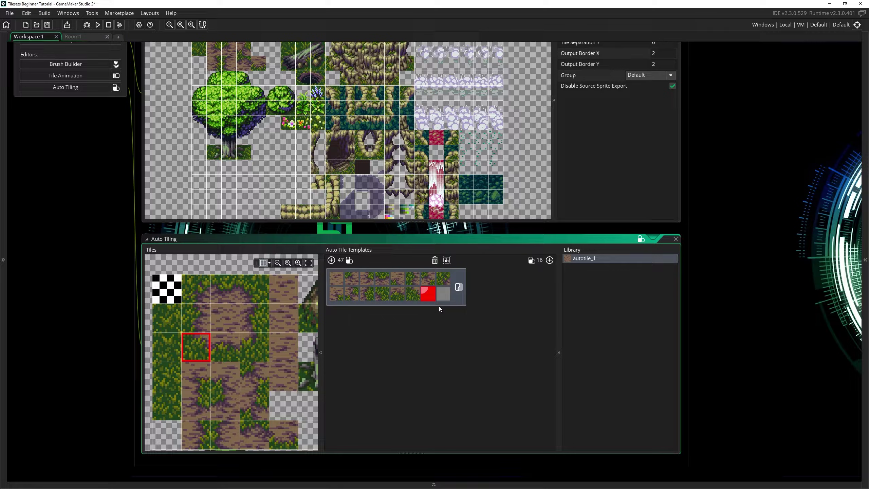
click(261, 343)
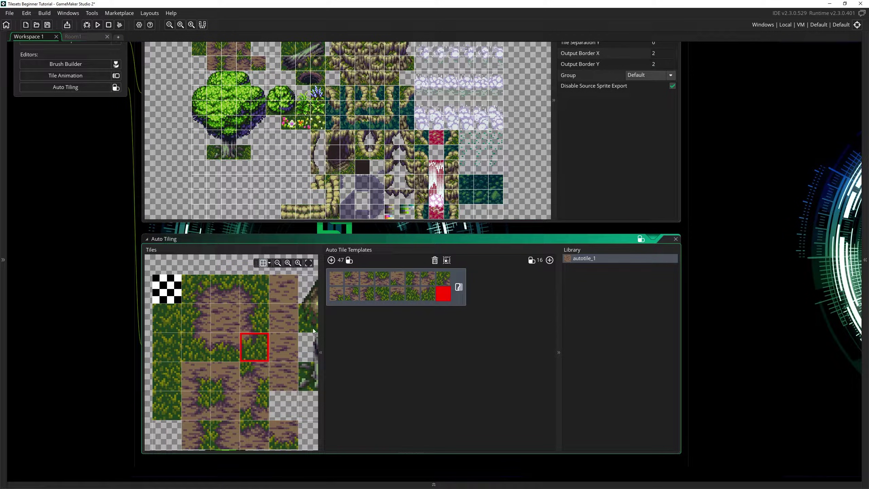
click(169, 321)
- Delete the Tiles_1 and Tiles_2 layers from Room1 and create a new empty tile layer
click(83, 36)
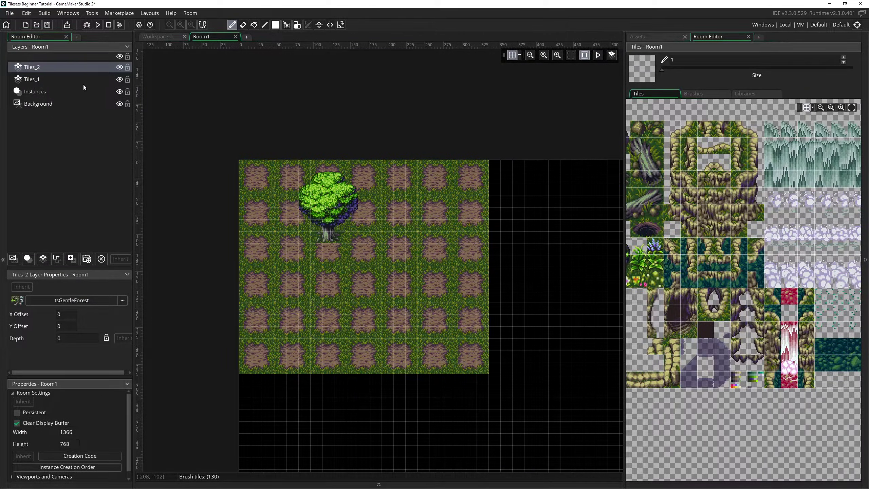
click(66, 79)
key(Delete)
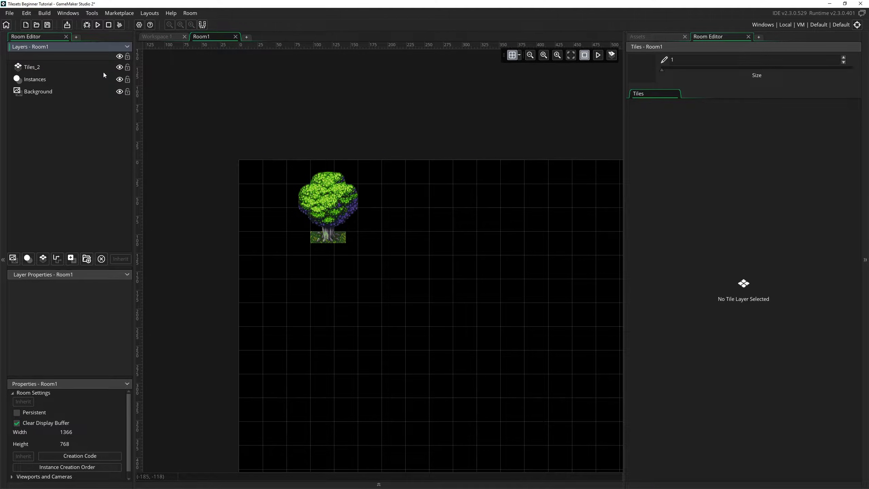
click(57, 67)
key(Delete)
click(42, 258)
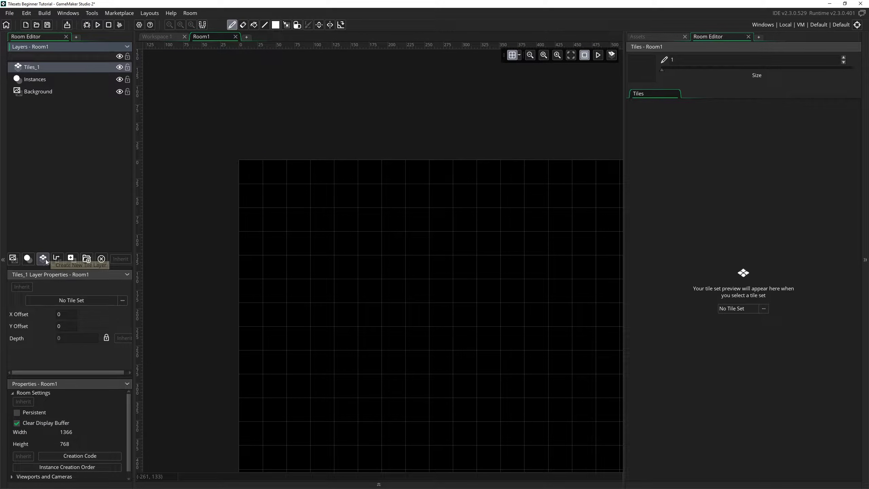
- Assign the tsGentleForest tile set to the new Tiles_1 layer
middle_drag(385, 240, 329, 193)
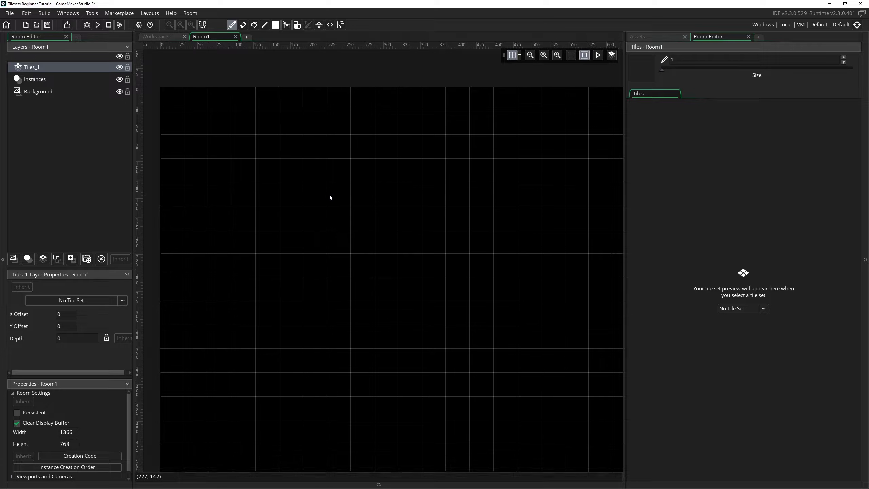
click(735, 309)
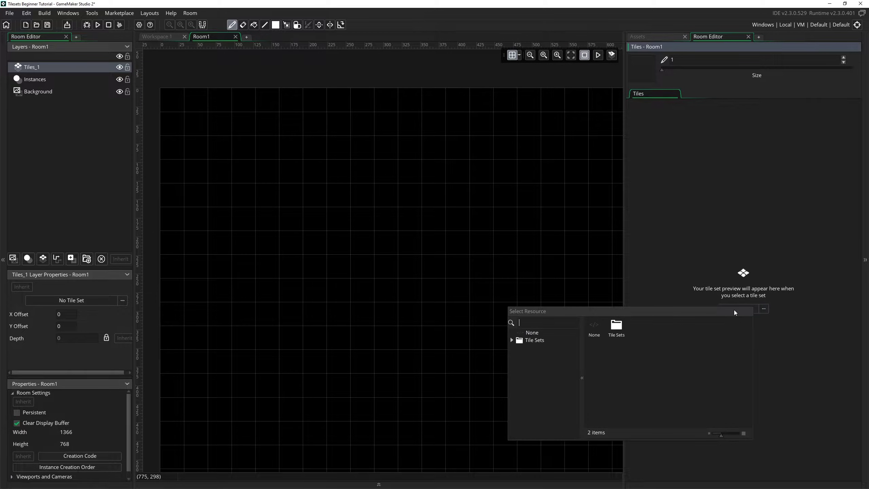
double_click(616, 327)
double_click(619, 328)
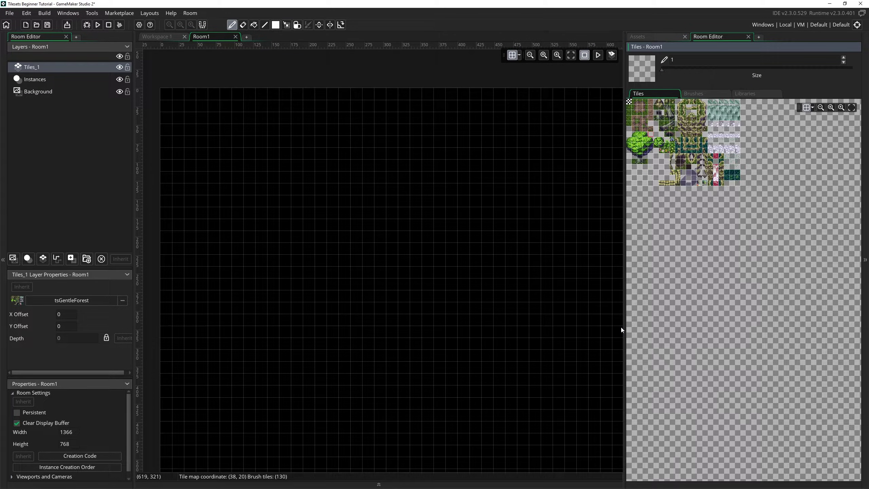
- Choose autotile_1 from the Auto Tile Library as the brush for Room1, briefly opening its template editor
click(742, 96)
click(665, 114)
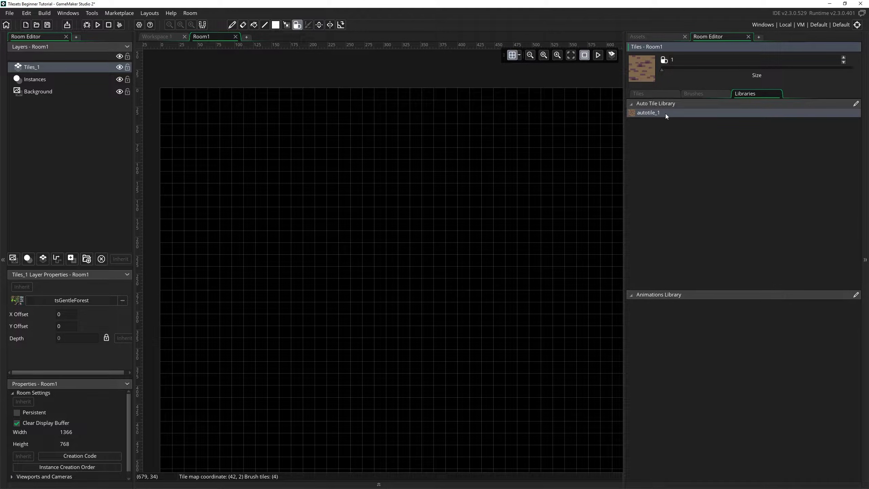
double_click(690, 117)
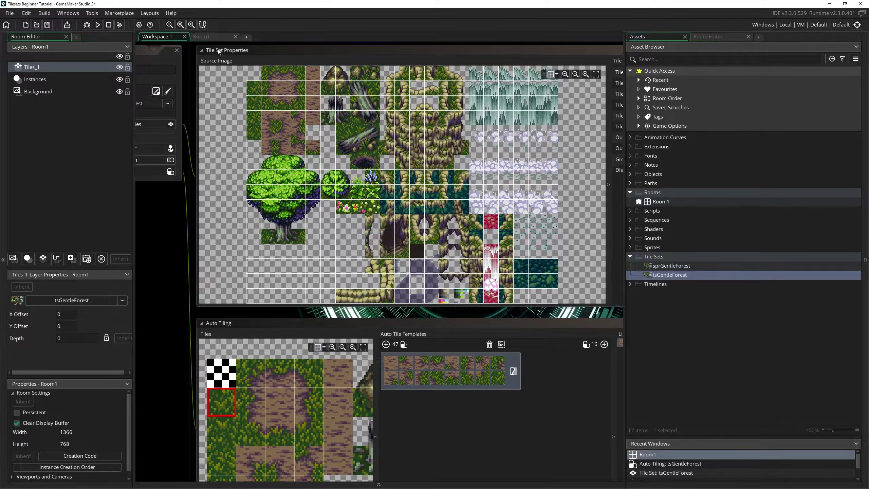
click(212, 36)
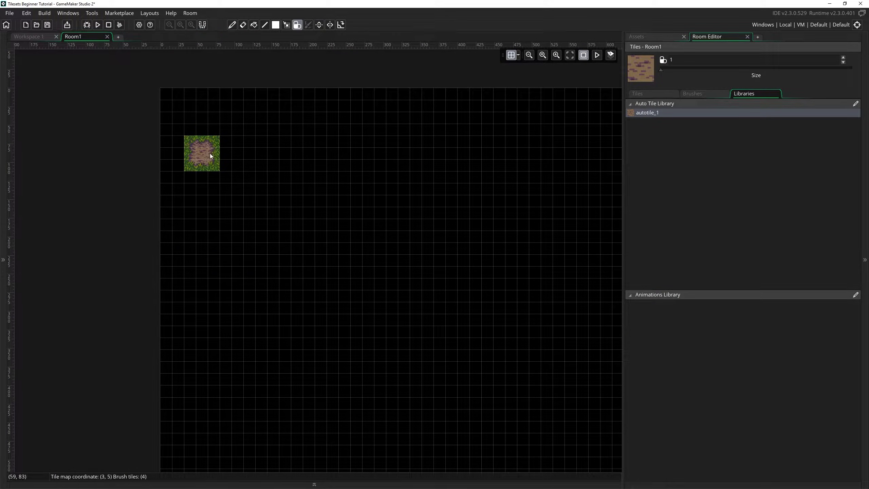
- Paint a winding grass-edged dirt area with an inner grass island near Room1's upper-left corner, erasing and repainting patches along its lower edge
ctrl+scroll(210, 153, up, 3)
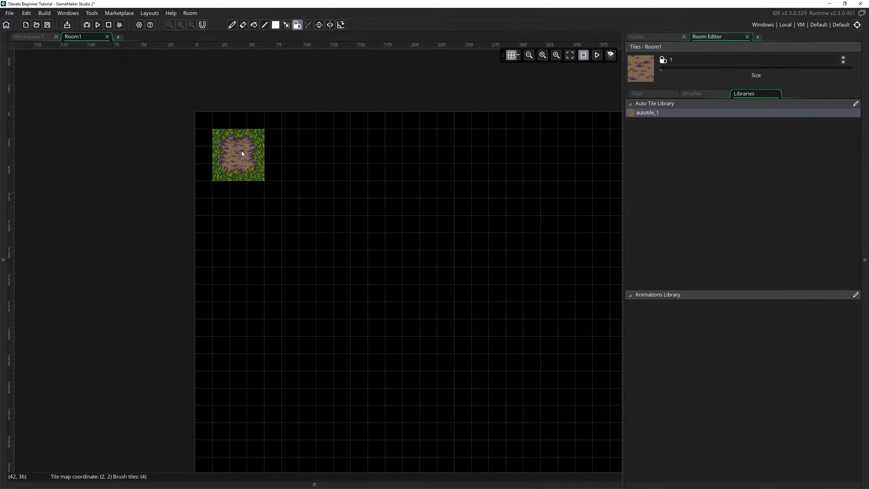
mouse_move(245, 151)
mouse_down()
mouse_move(275, 156)
mouse_move(275, 186)
mouse_move(318, 186)
mouse_move(320, 165)
mouse_move(320, 227)
mouse_move(312, 229)
mouse_move(353, 230)
mouse_move(389, 183)
mouse_move(416, 175)
mouse_move(450, 197)
mouse_move(418, 246)
mouse_move(430, 274)
mouse_move(403, 290)
mouse_move(388, 280)
mouse_move(389, 259)
mouse_move(417, 216)
mouse_up()
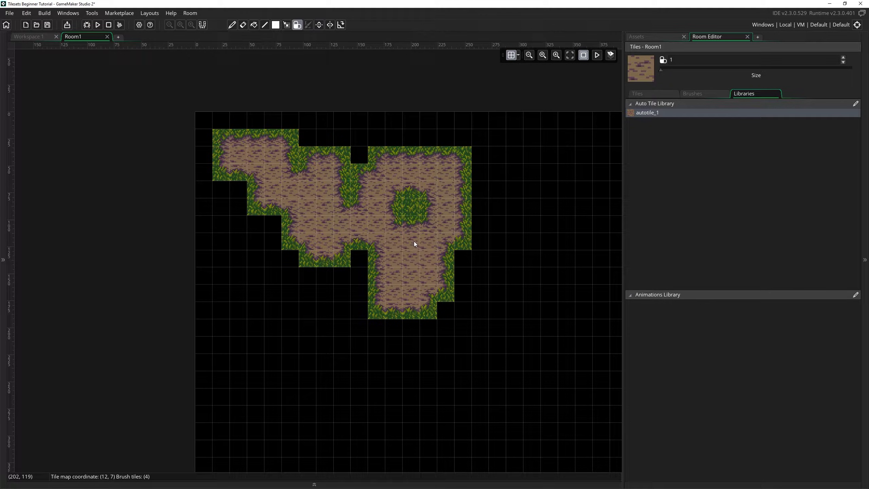
mouse_move(414, 243)
mouse_down()
mouse_move(410, 294)
mouse_move(367, 301)
mouse_move(407, 302)
mouse_move(358, 310)
mouse_up()
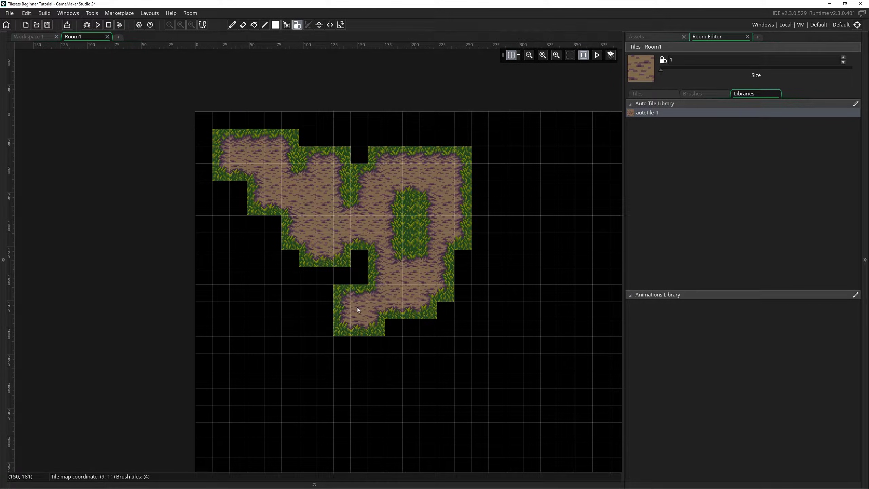
right_drag(358, 310, 348, 276)
mouse_move(349, 278)
mouse_down()
mouse_move(349, 289)
mouse_move(349, 274)
mouse_up()
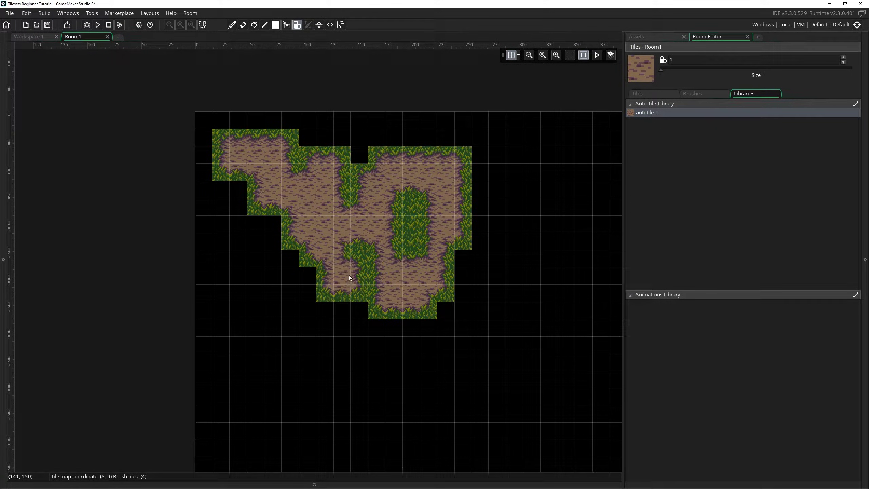
- Erase the dirt branch on the upper area's lower edge and paint a small dirt patch diagonally adjoining it farther west
mouse_move(349, 277)
right_down()
mouse_move(349, 267)
mouse_move(317, 285)
right_up()
drag(301, 286, 296, 286)
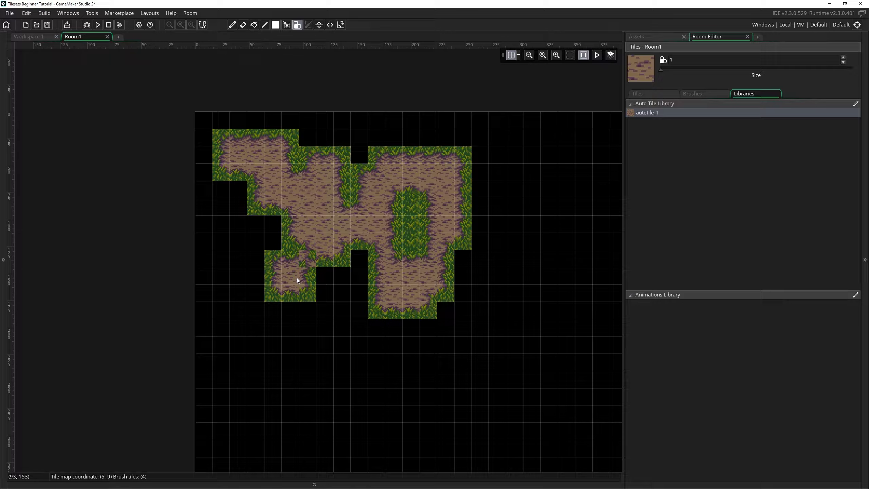
- Swap the two diagonal corner tiles in autotile_1's template by clearing both slots and reassigning the opposite source tiles
click(29, 38)
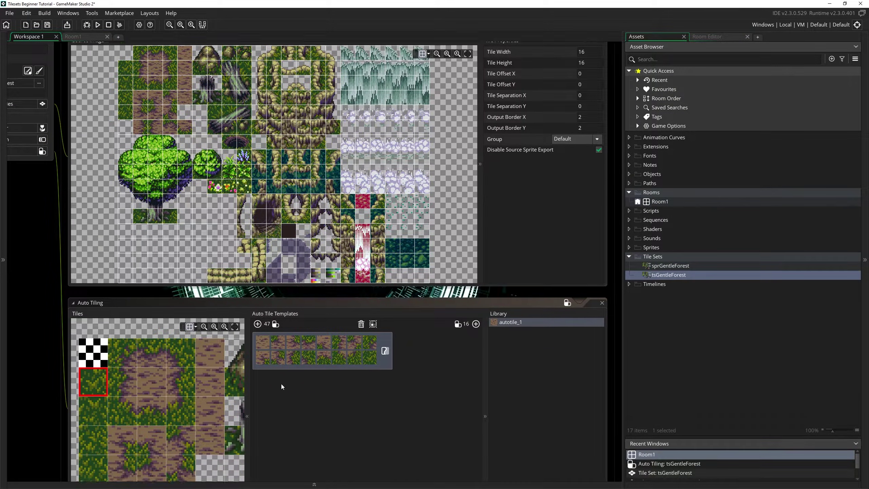
scroll(318, 355, down, 1)
click(356, 326)
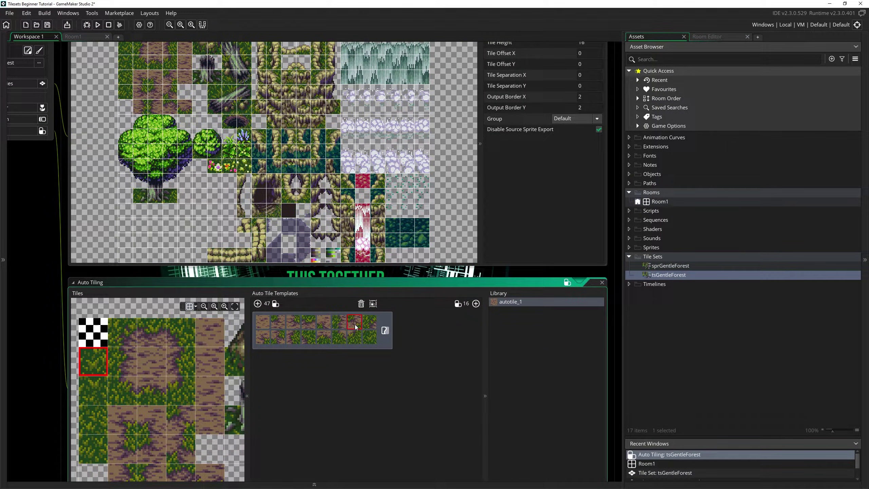
click(95, 334)
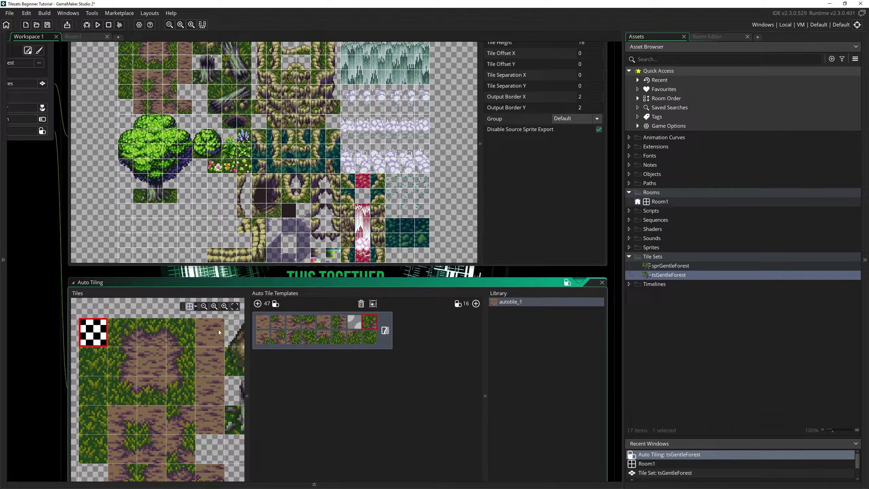
click(278, 337)
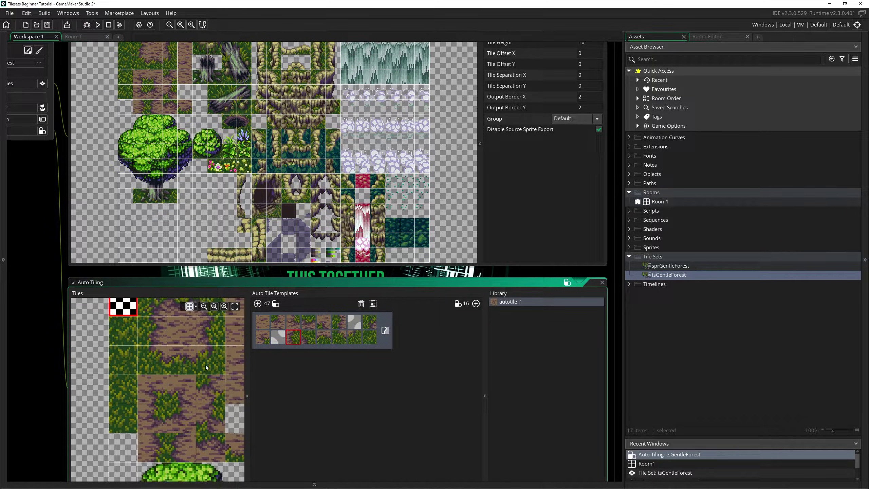
click(351, 324)
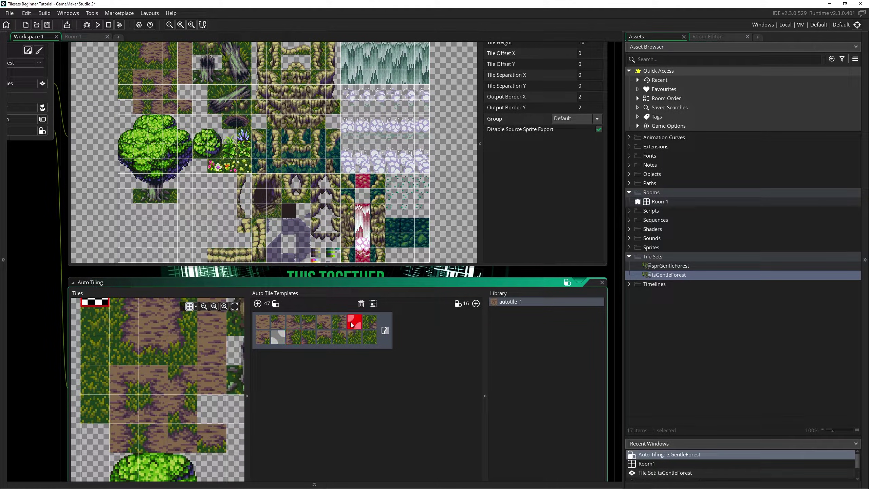
click(186, 409)
click(185, 384)
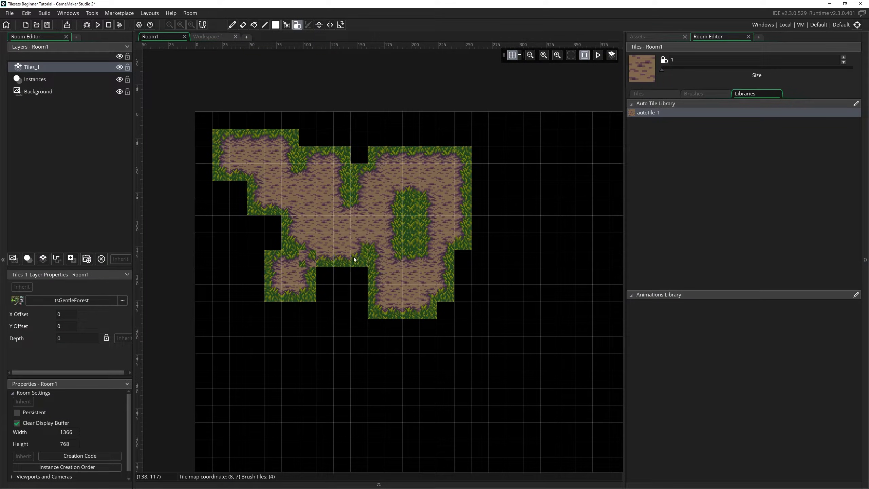
- Refresh the diagonal patch in Room1 and extend the dirt area west, southeast, up to the room's top edge and east
right_click(312, 280)
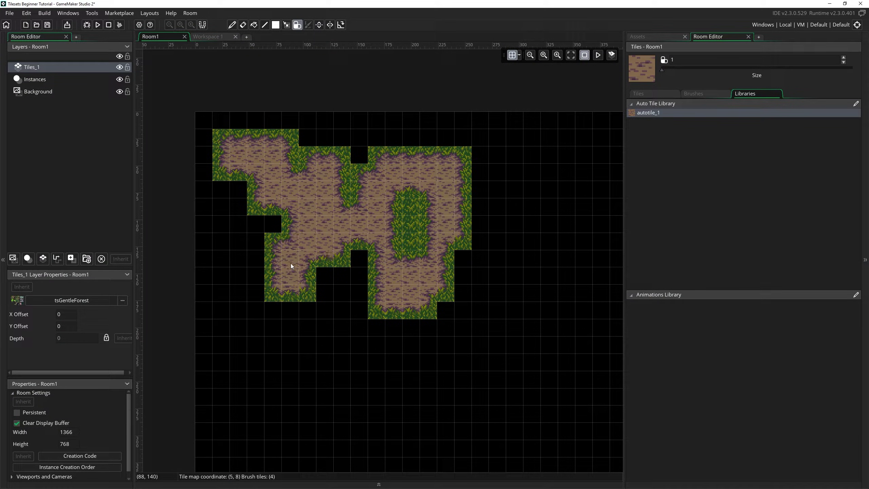
click(289, 288)
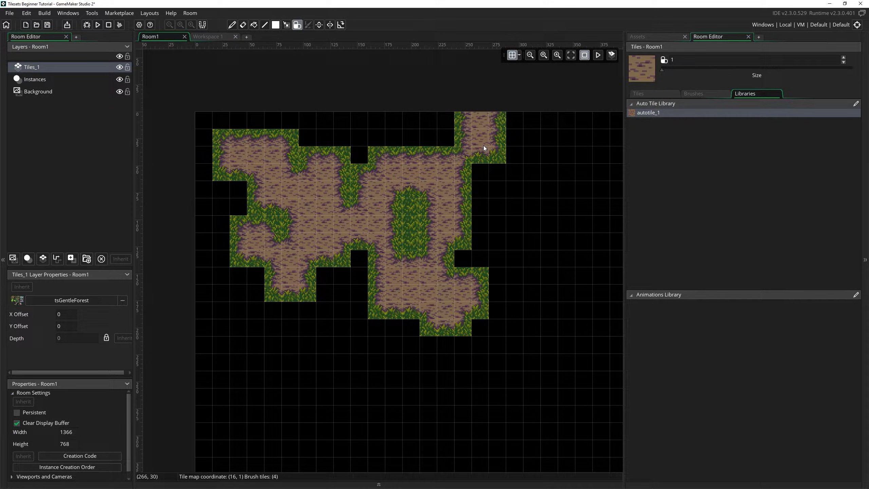
mouse_move(483, 145)
mouse_down()
mouse_move(485, 187)
mouse_move(533, 192)
mouse_up()
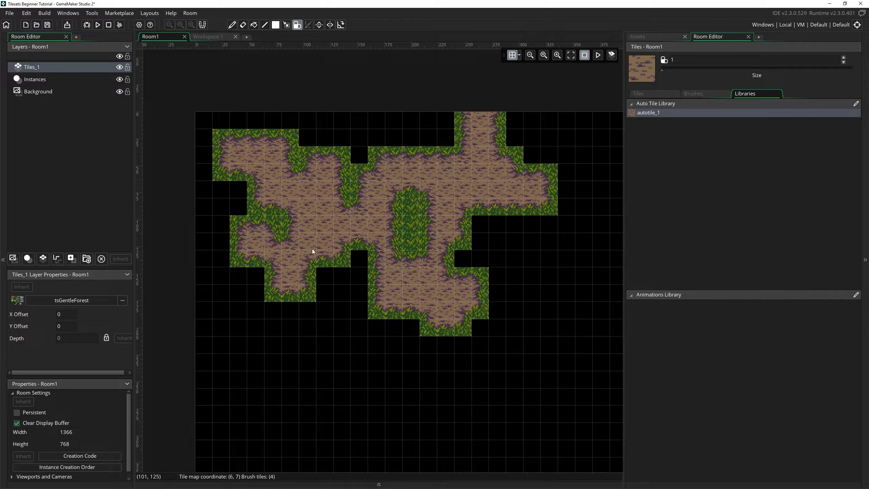
- Paint a second, larger grass-edged dirt area below the first, with a curved western arm and a tiny grass island inside
click(389, 336)
scroll(388, 336, down, 2)
middle_drag(452, 339, 341, 302)
mouse_move(236, 309)
mouse_down()
mouse_move(276, 351)
mouse_move(435, 357)
mouse_move(464, 325)
mouse_move(431, 323)
mouse_move(326, 394)
mouse_move(377, 378)
mouse_up()
drag(423, 342, 371, 279)
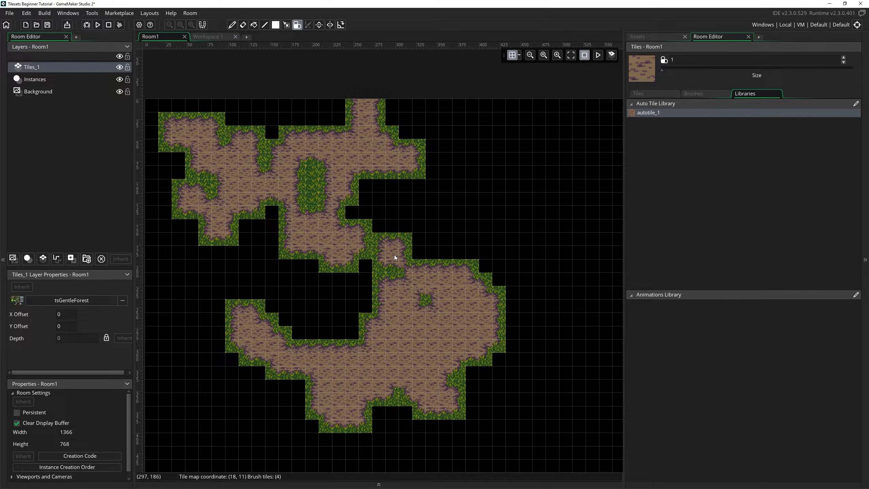
- Try tight joins between the two dirt areas and beside the upper passage, checking the source tiles and undoing test patches
key(ctrl+z)
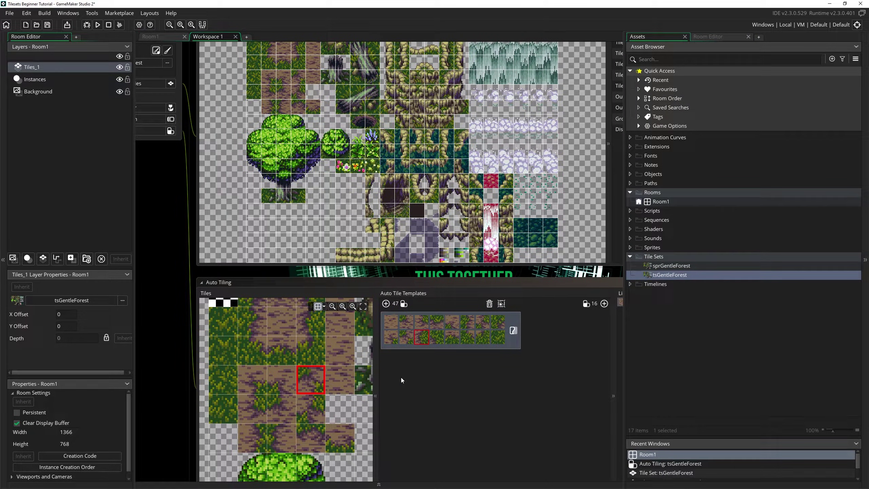
ctrl+scroll(310, 381, down, 3)
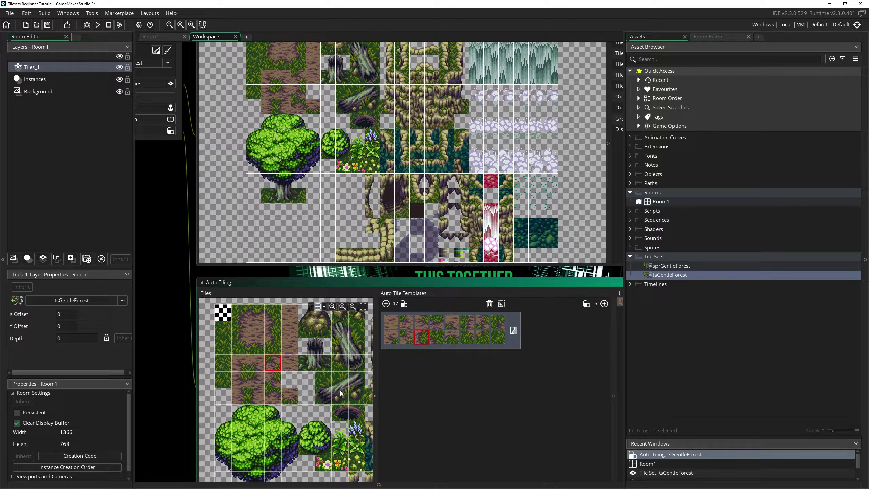
click(150, 36)
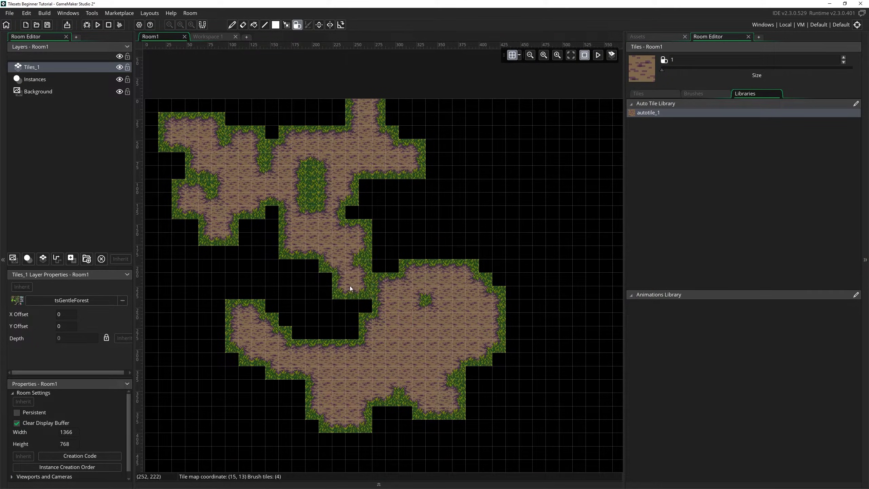
ctrl+scroll(330, 283, down, 2)
right_click(330, 281)
click(403, 200)
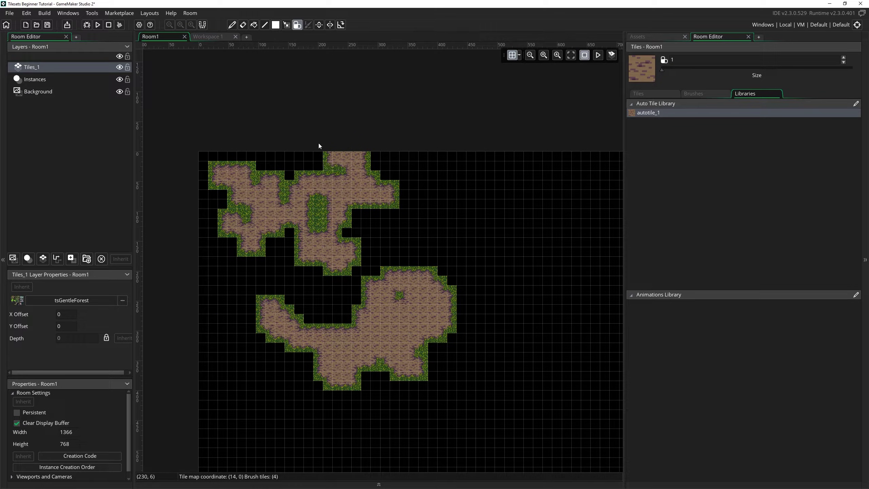
- Compare Room1's painted grass and dirt with the tsGentleForest source tiles and the 16-tile auto tile template
click(208, 36)
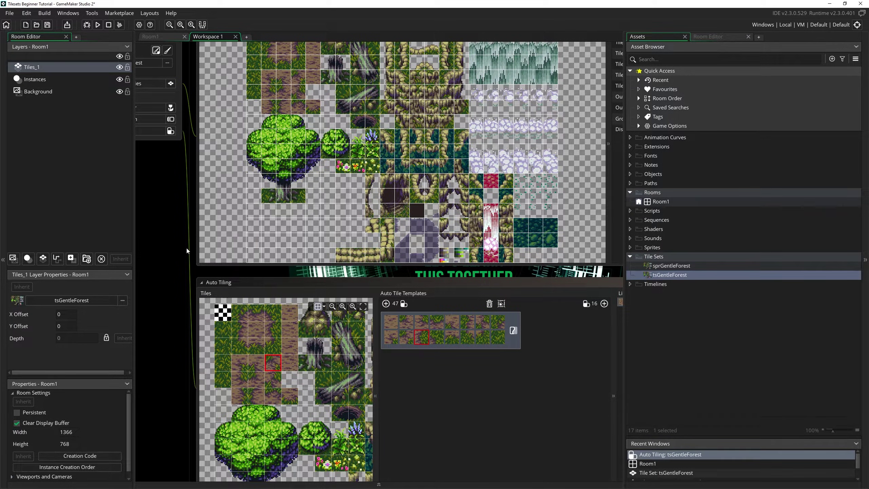
middle_drag(186, 251, 260, 297)
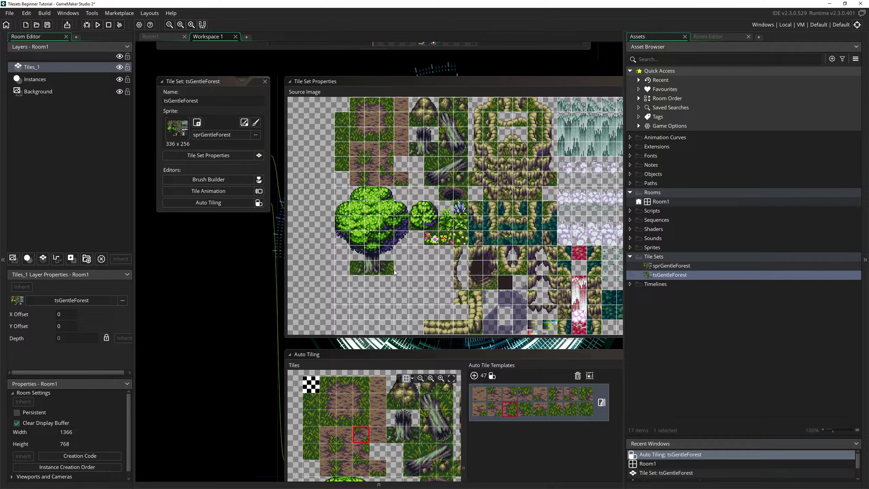
click(151, 37)
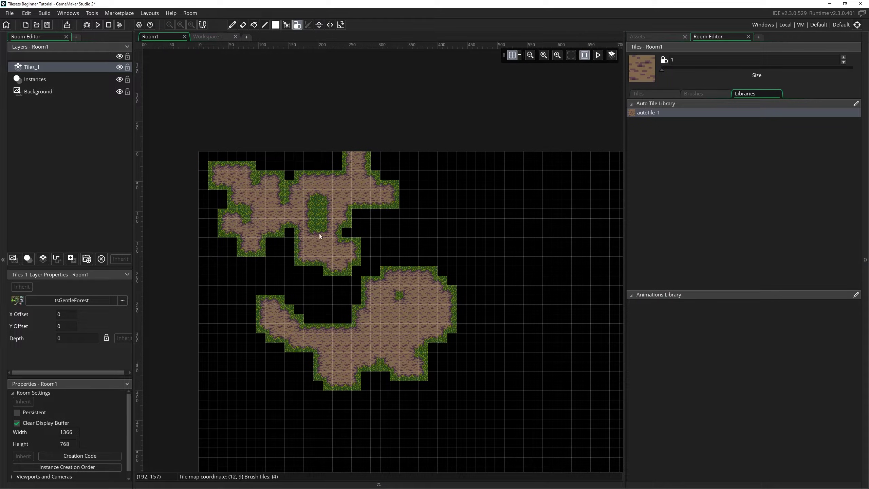
click(212, 38)
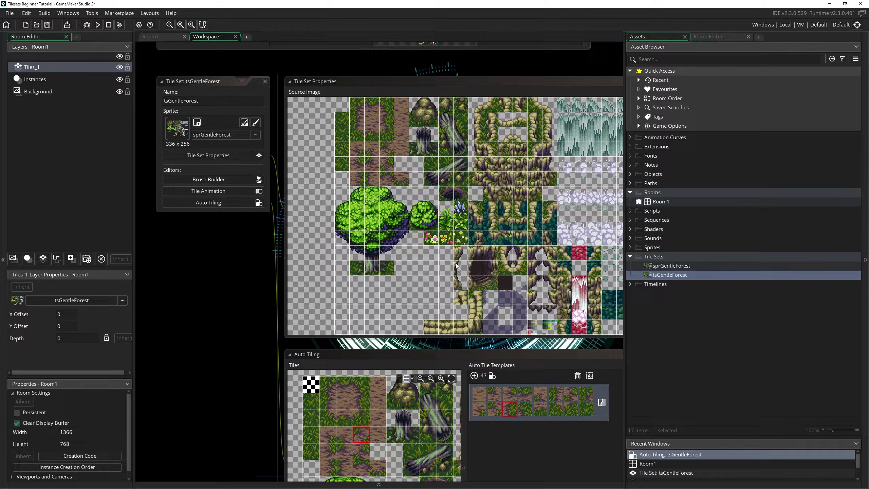
scroll(239, 295, down, 2)
click(3, 259)
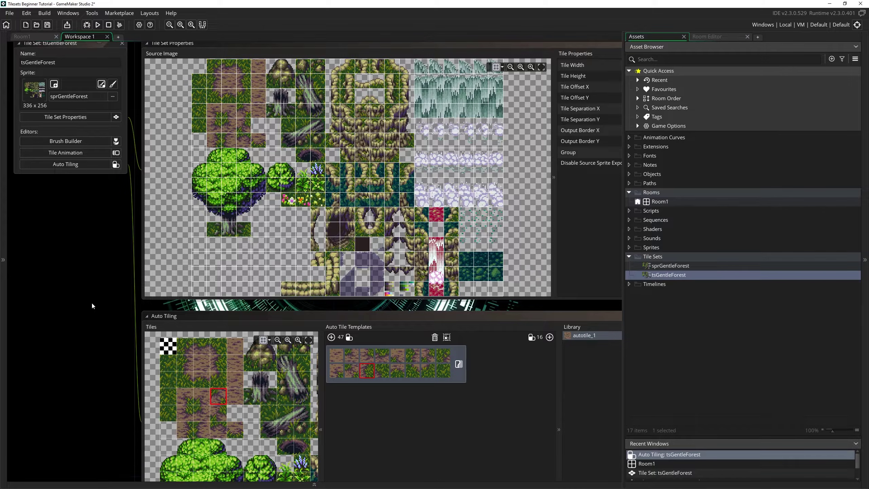
scroll(231, 300, down, 3)
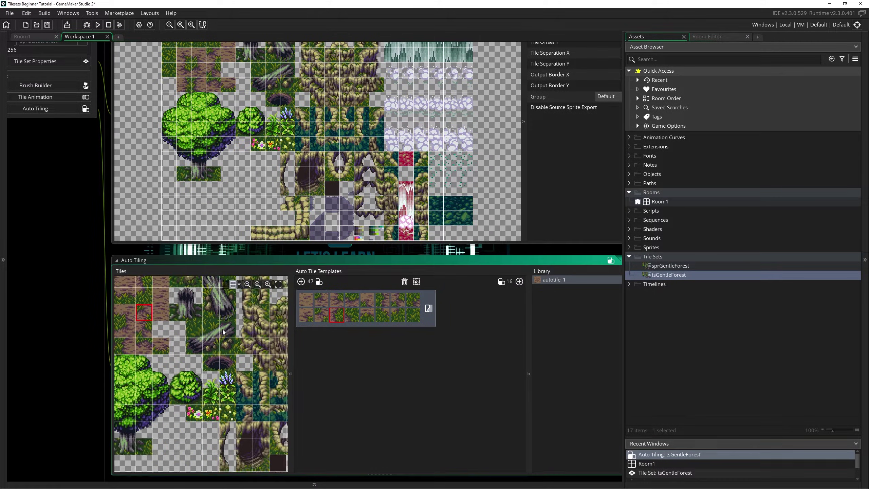
scroll(223, 332, up, 3)
scroll(206, 329, left, 4)
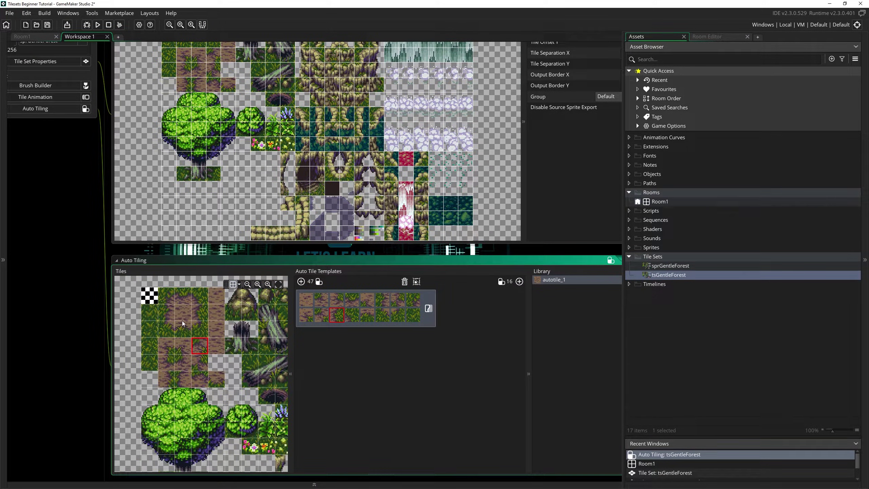
- Delete the autotile_1 template from tsGentleForest's Auto Tiling editor after picking over its grass-edge tiles
click(168, 301)
click(181, 301)
click(198, 301)
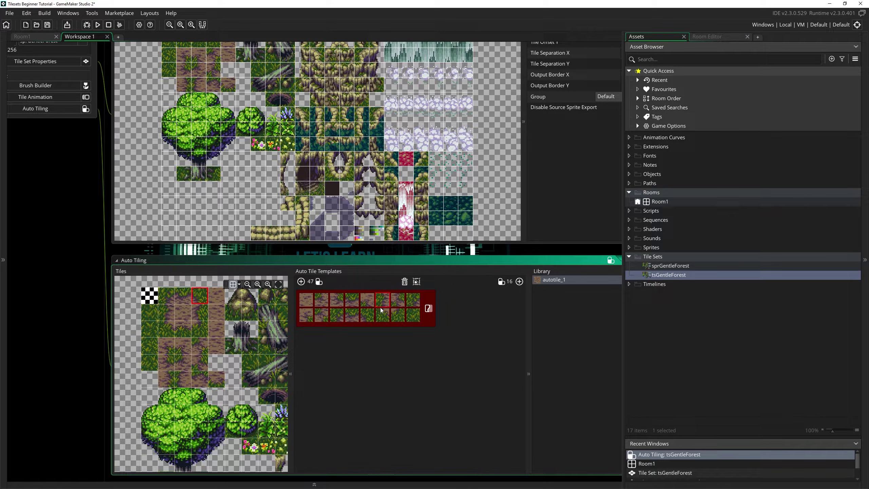
click(413, 315)
click(371, 316)
click(404, 282)
- Paint a separate grass-edged dirt area east of the existing ones in Room1, after testing the brush on the large grass island
click(22, 36)
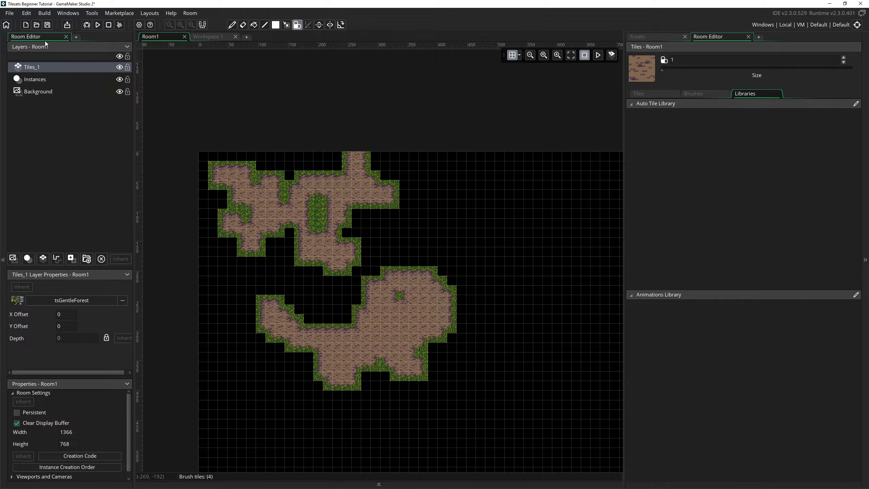
click(318, 209)
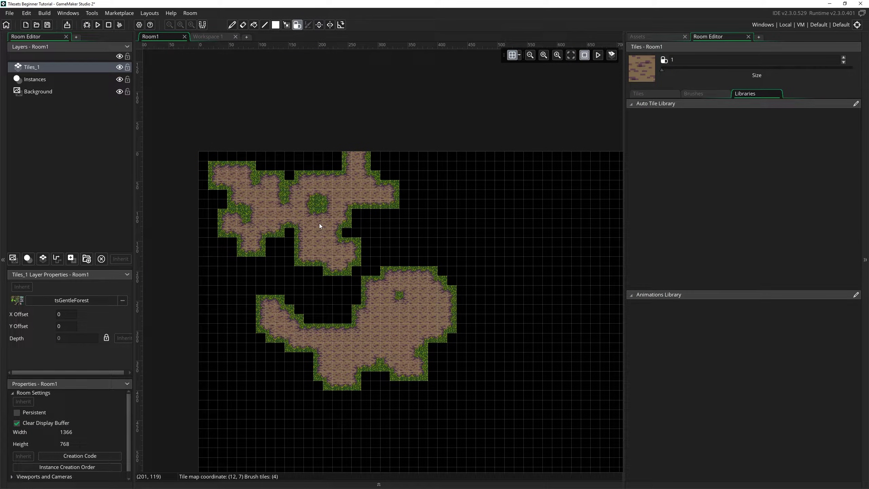
mouse_move(461, 211)
mouse_down()
mouse_move(481, 212)
mouse_move(499, 260)
mouse_move(531, 251)
mouse_move(533, 203)
mouse_move(522, 192)
mouse_move(514, 218)
mouse_move(495, 209)
mouse_up()
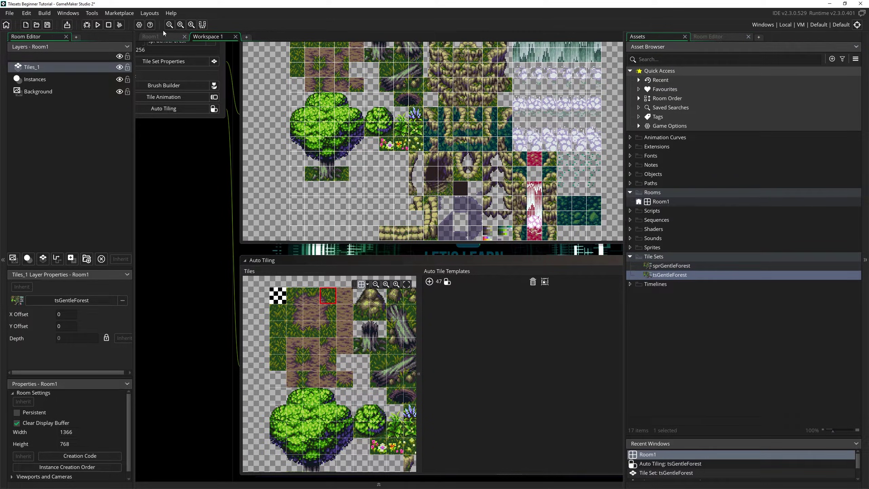
- Try painting a strip of dirt between the upper and eastern areas with the removed auto tile's brush, and undo it
click(161, 34)
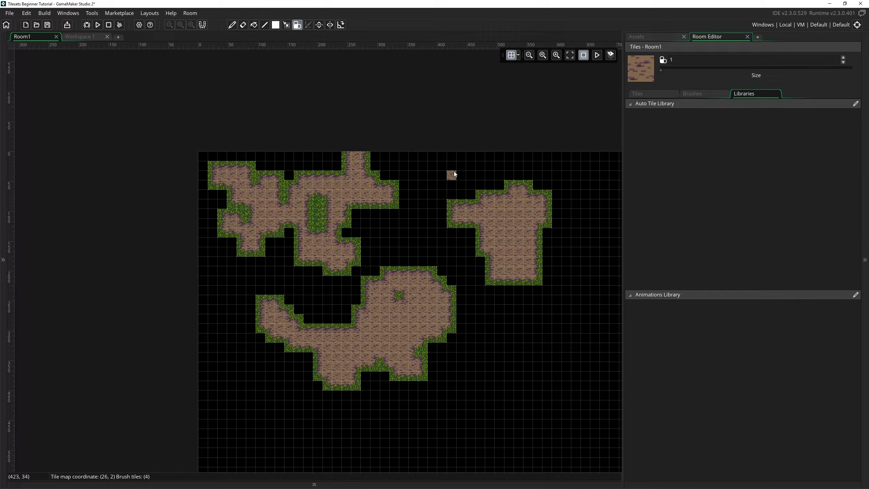
mouse_move(432, 175)
mouse_down()
mouse_move(417, 231)
mouse_move(429, 173)
mouse_up()
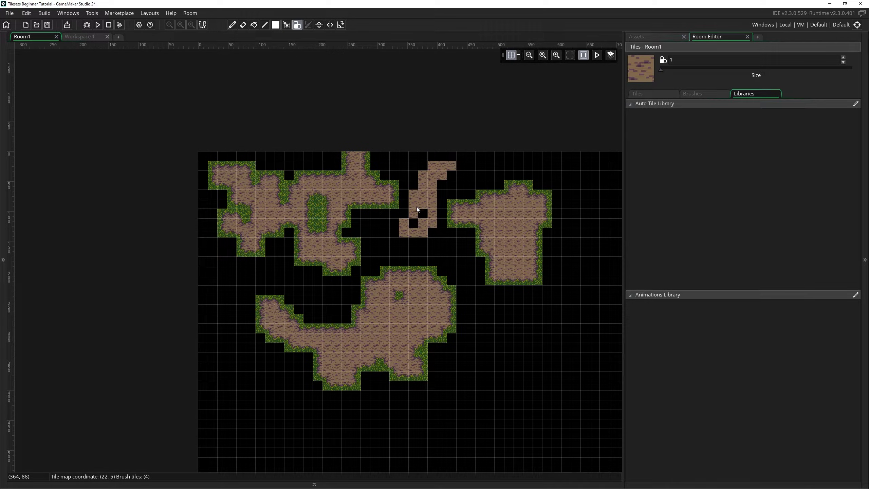
key(ctrl+z)
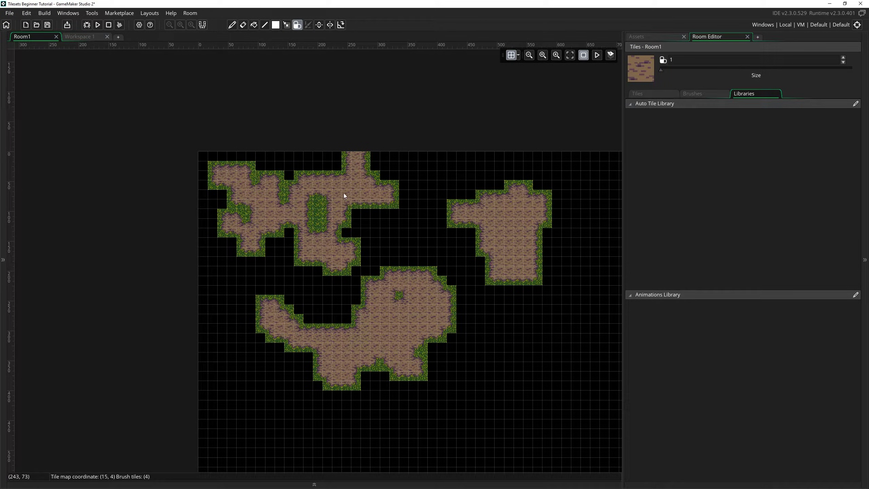
- Switch to the browser and read through the Kickstarter campaign page "Become A Game Developer in 30 Days"
click(80, 37)
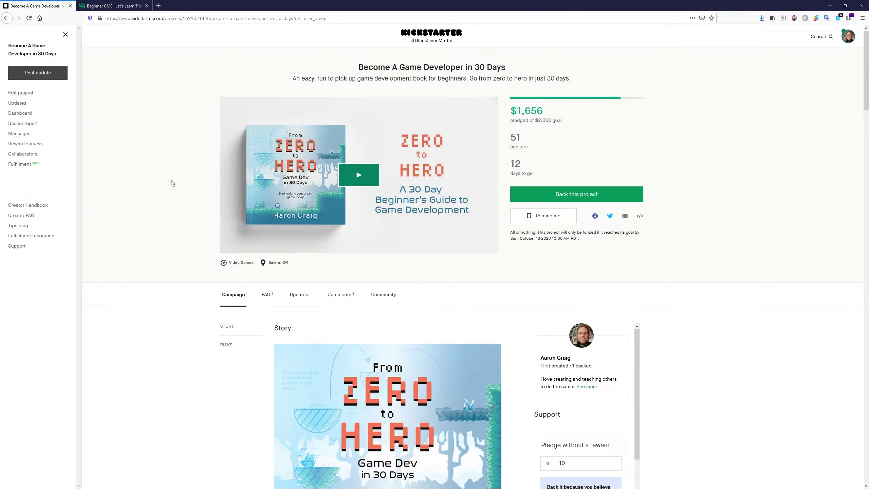
scroll(172, 183, down, 3)
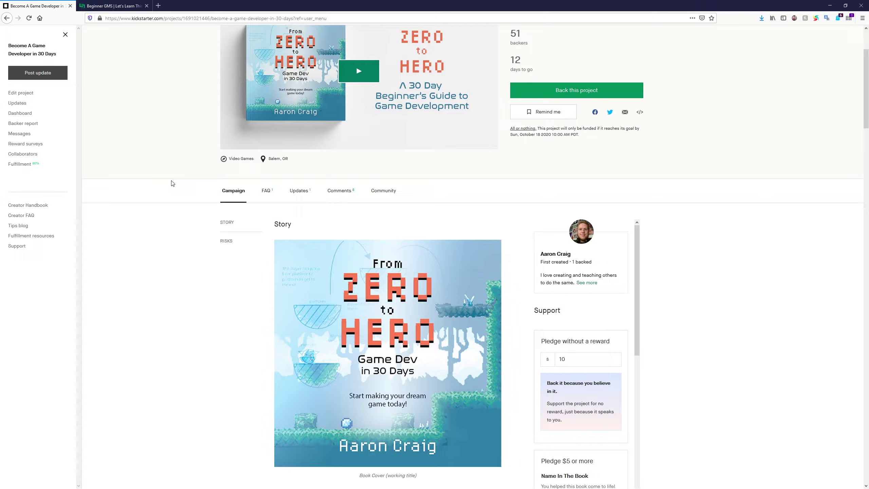
scroll(172, 184, up, 3)
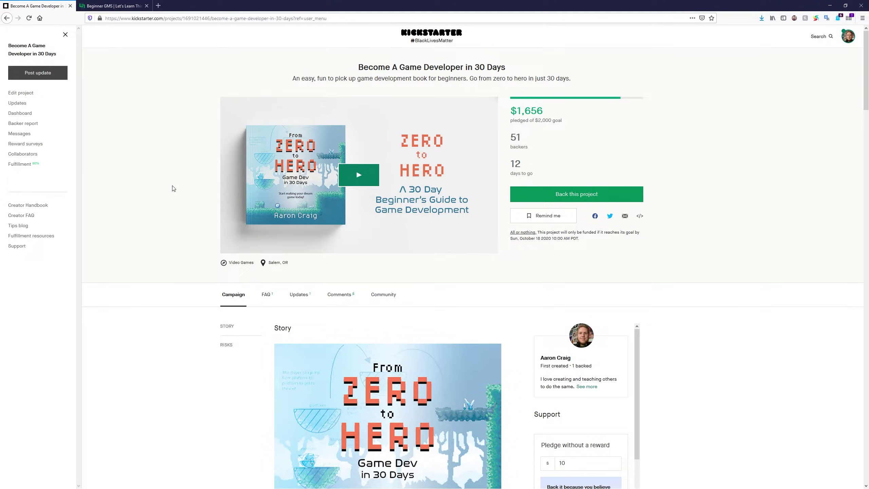
scroll(173, 189, down, 9)
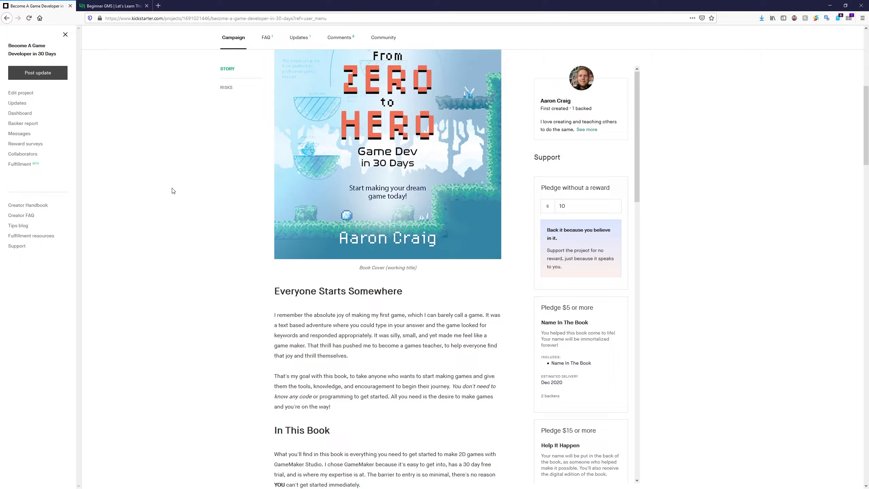
scroll(173, 191, down, 8)
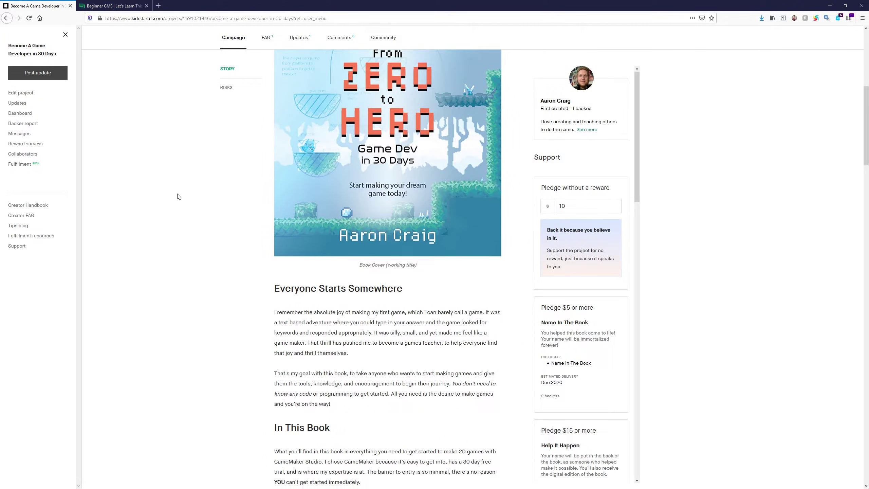
scroll(184, 202, down, 1)
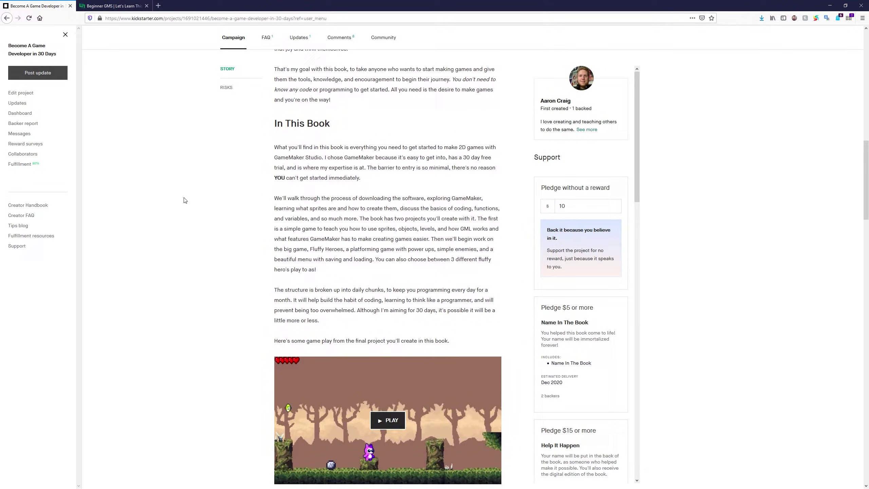
- Read the campaign's "In This Book" and "Let's Learn This Together" sections
scroll(182, 205, down, 2)
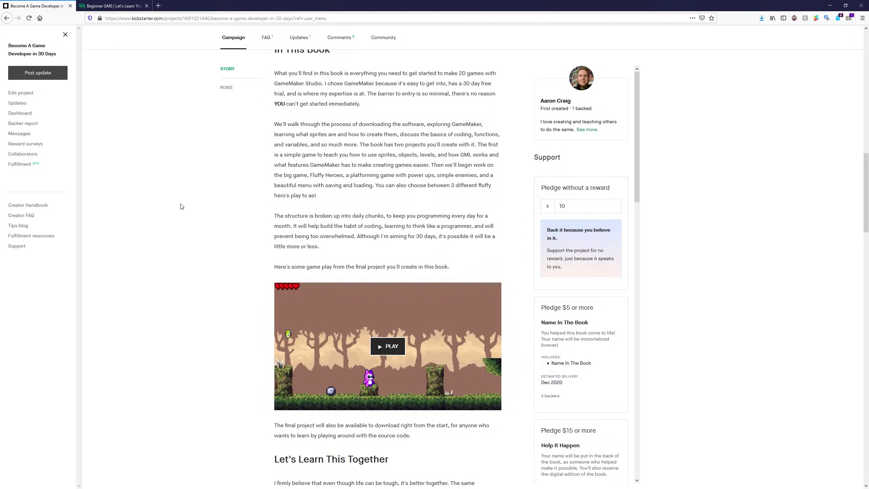
scroll(181, 206, down, 4)
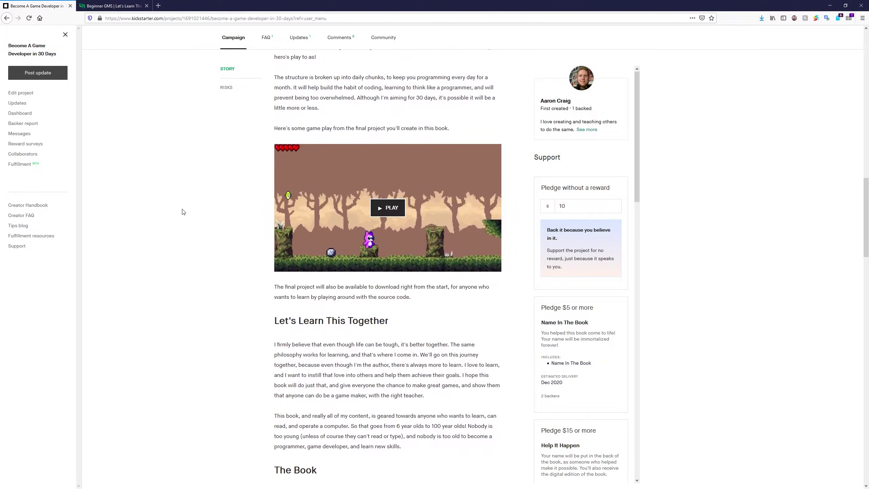
- Look through the Beginner GMS course page, from its banner to the curriculum and pricing plan, and open the Let's Learn This Together home page
click(113, 6)
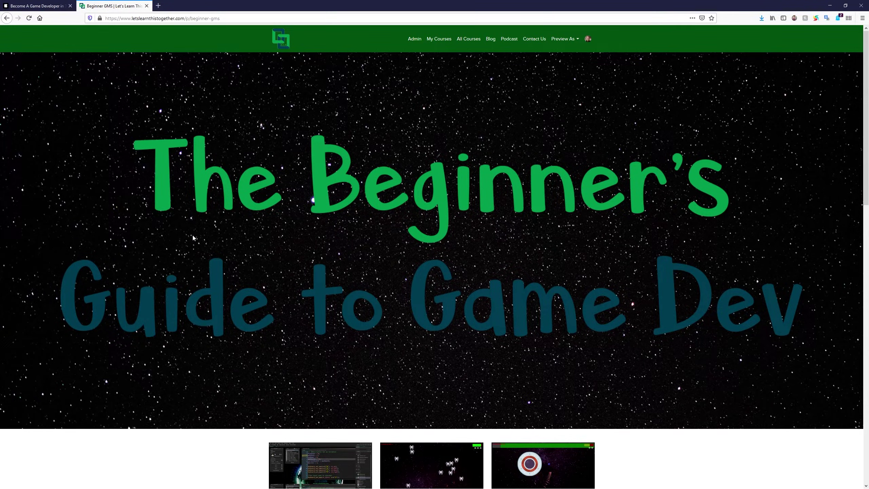
scroll(194, 232, down, 10)
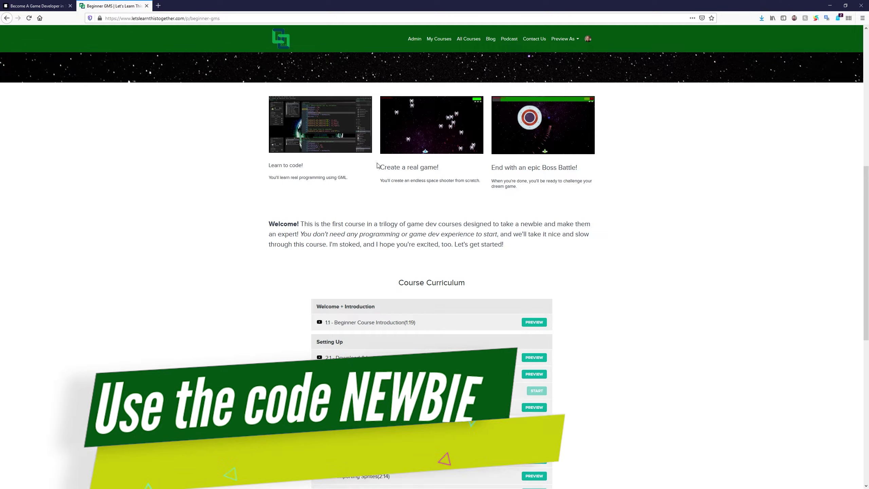
scroll(228, 266, down, 10)
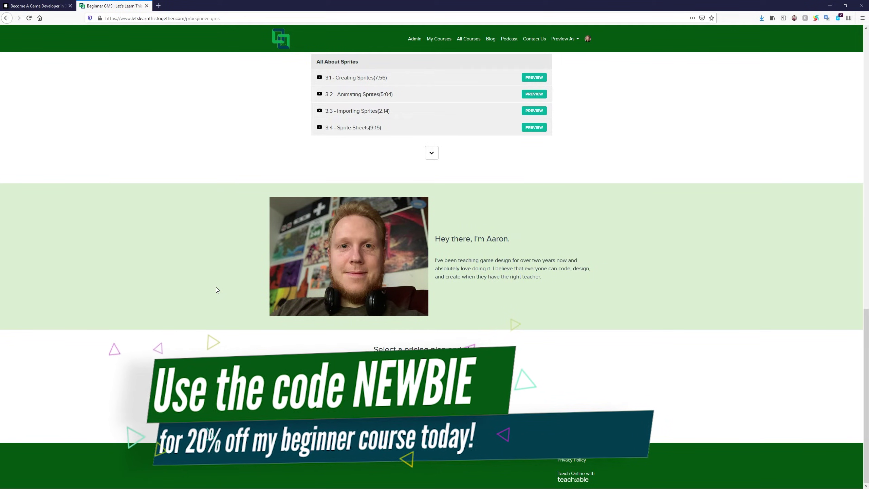
scroll(214, 290, up, 6)
scroll(213, 289, up, 14)
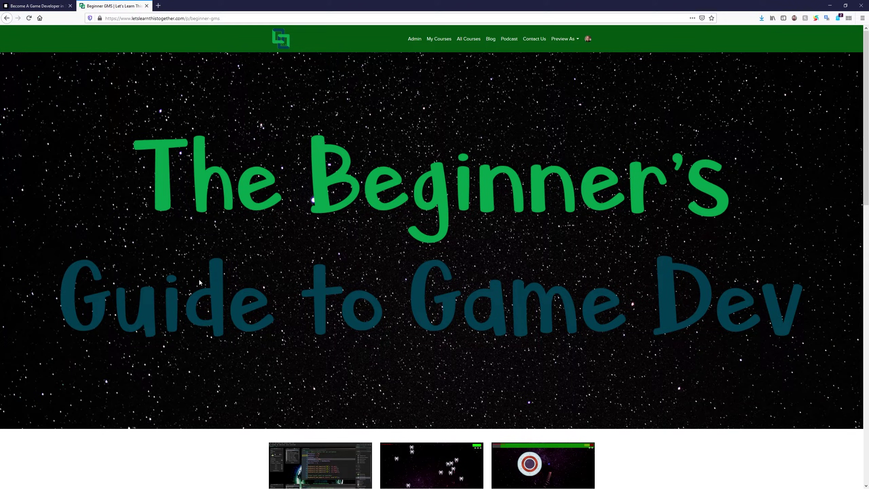
scroll(246, 340, down, 10)
scroll(238, 340, down, 9)
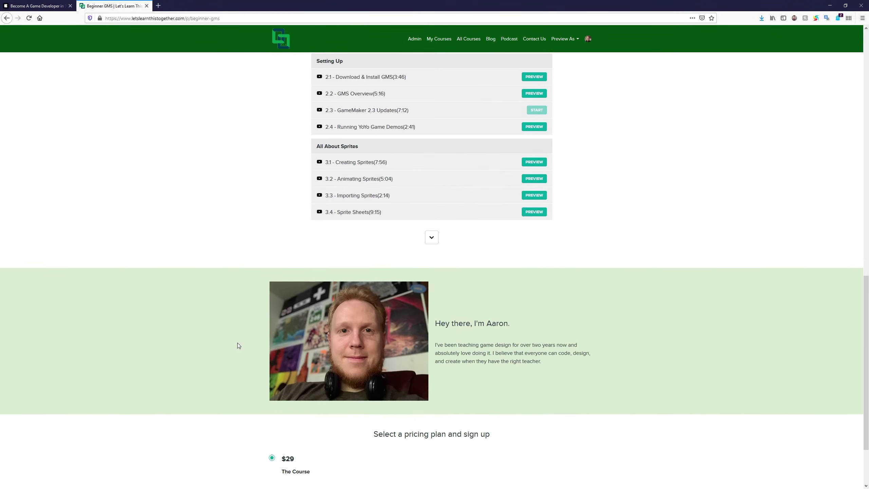
click(292, 39)
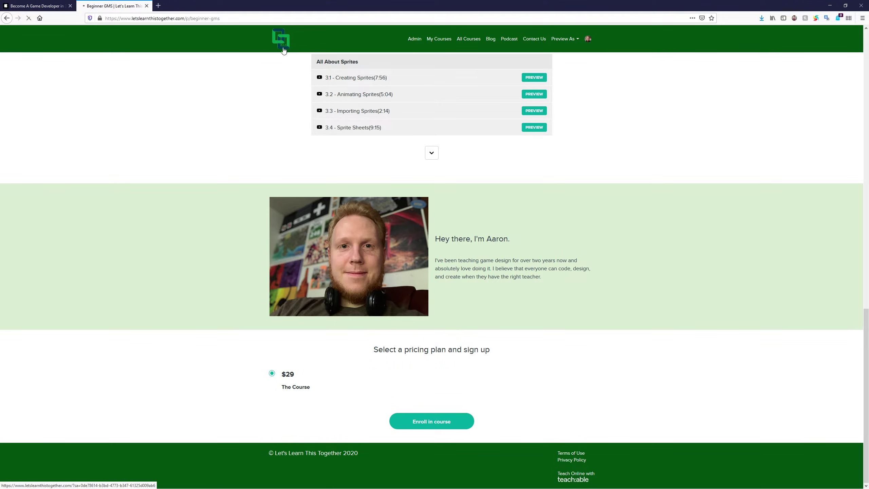